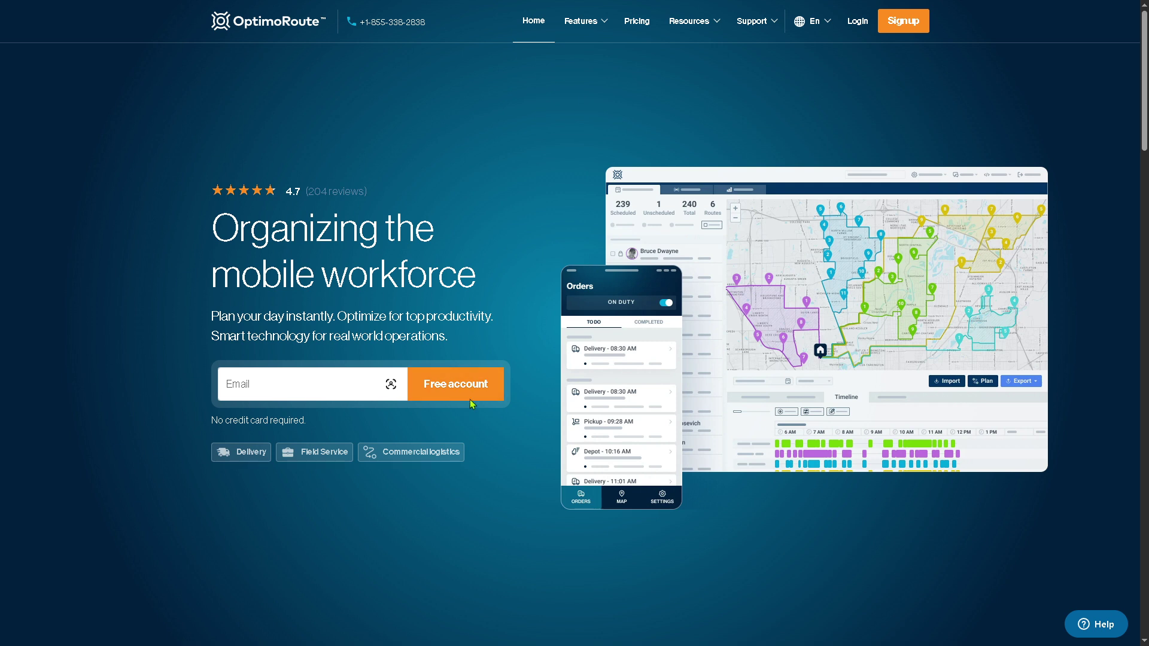
Go to Signup from the OptimoRoute homepage navigation to start a new account
left_click(916, 22)
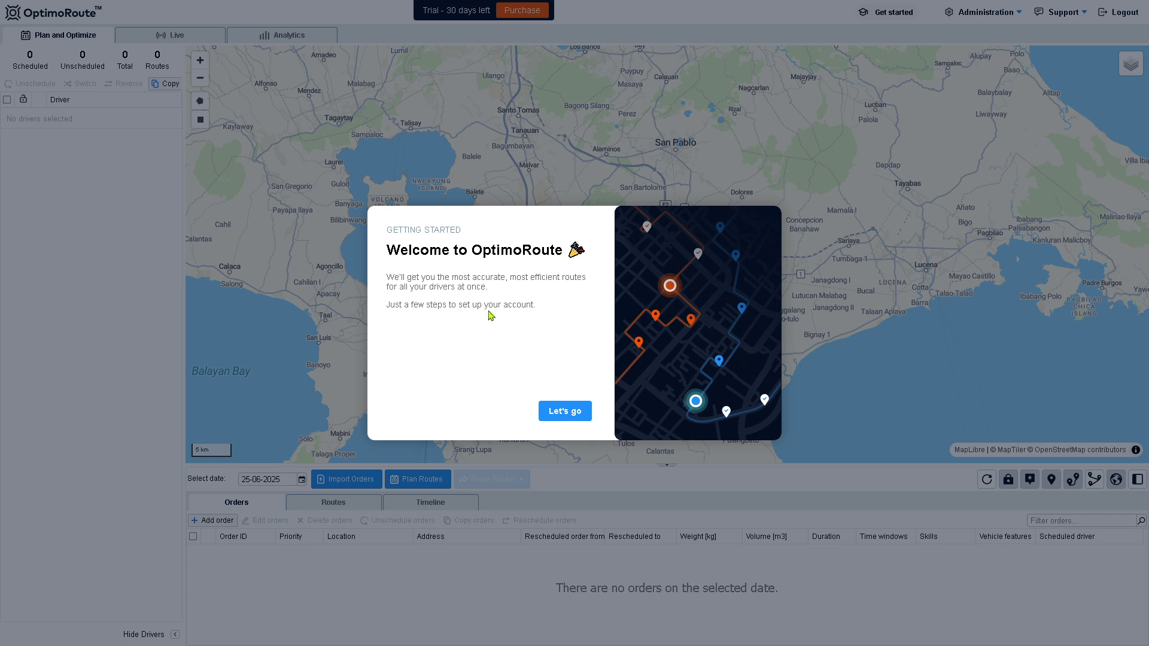
Start the Welcome dialog's getting-started wizard with Let's go
left_click(570, 411)
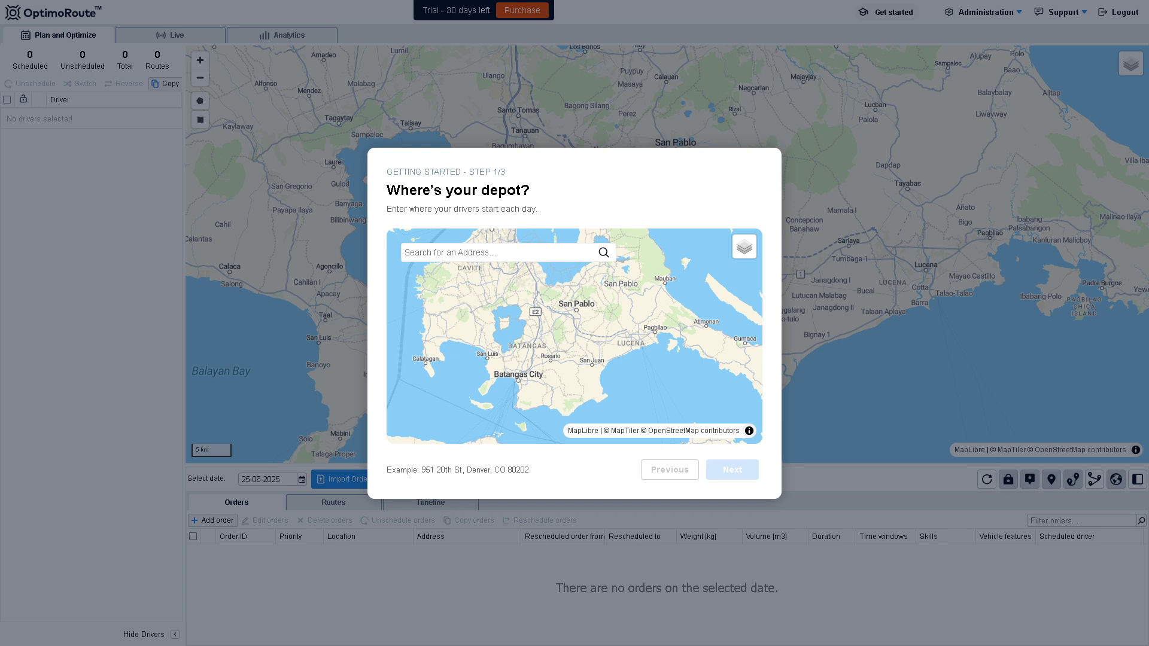
Set the depot to New York, NY, USA, zoomed in around City Hall Park
type("New York, NY, USA")
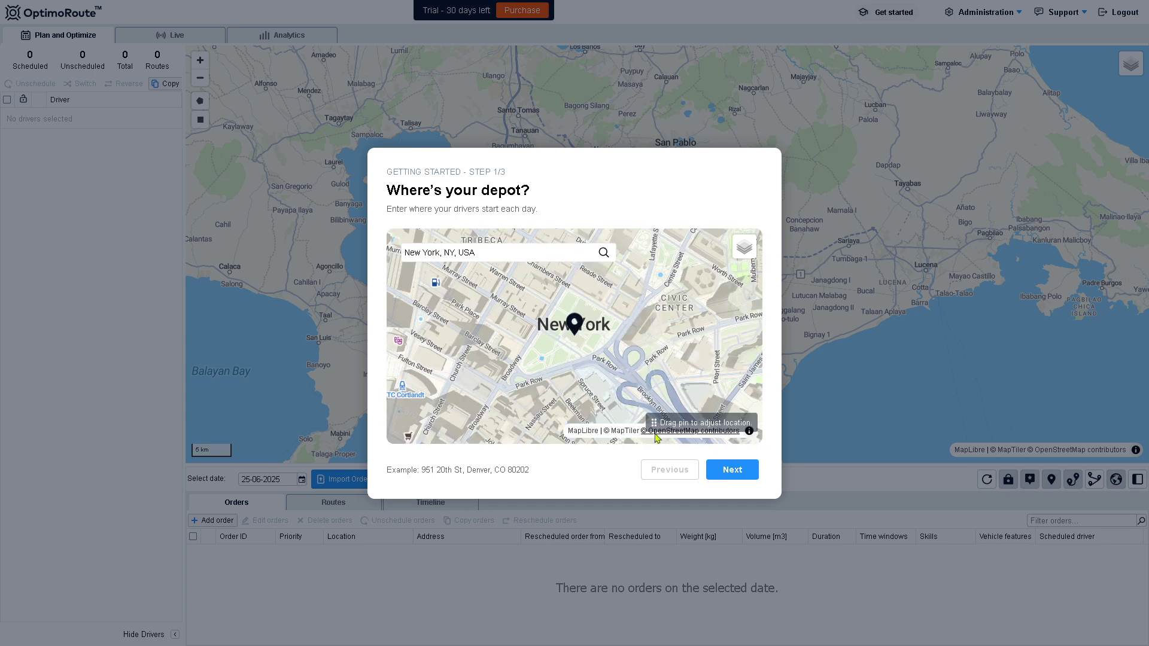
left_click(732, 472)
scroll(582, 339, "up", 1)
scroll(581, 339, "up", 5)
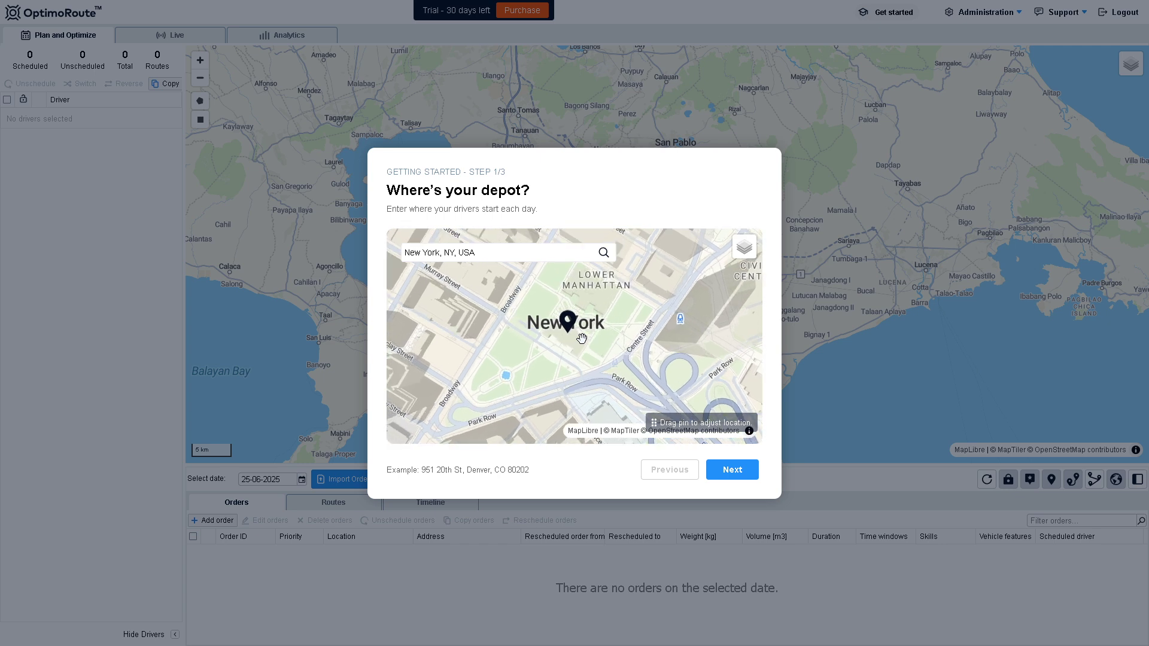
scroll(581, 338, "up", 2)
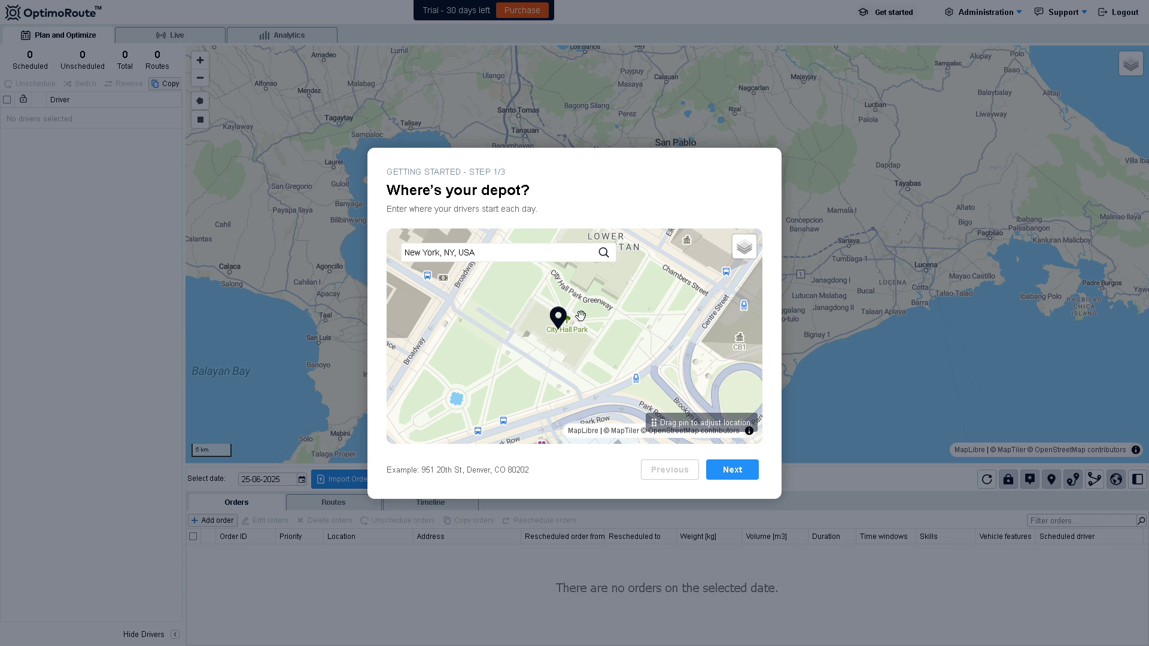
scroll(579, 326, "up", 5)
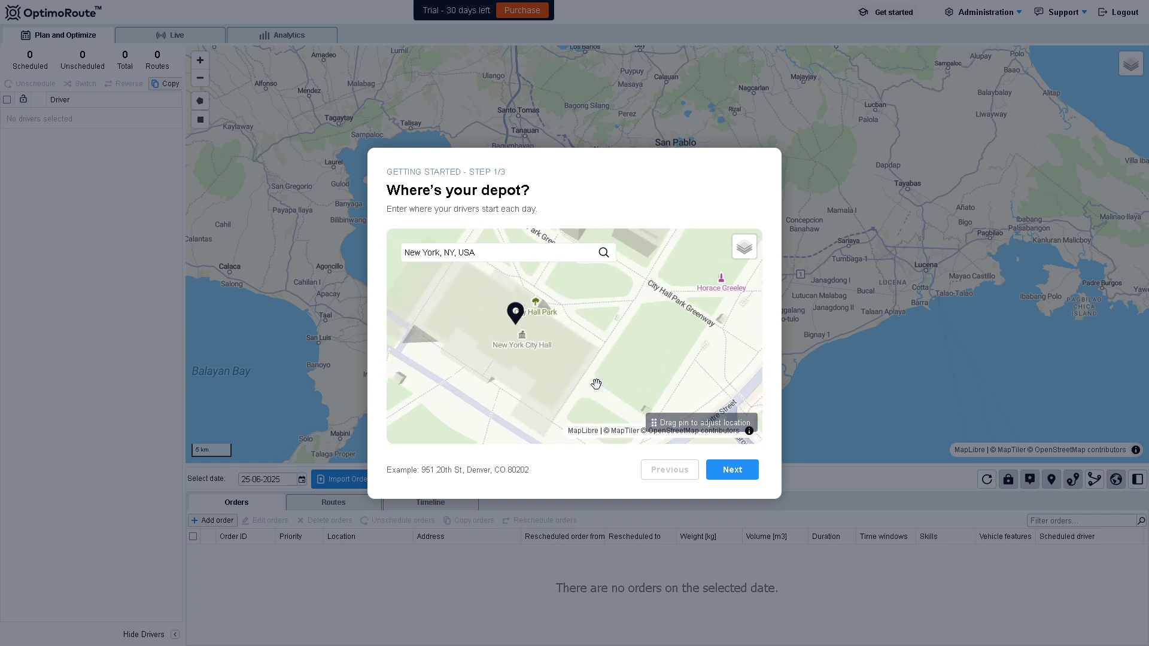
left_click(738, 476)
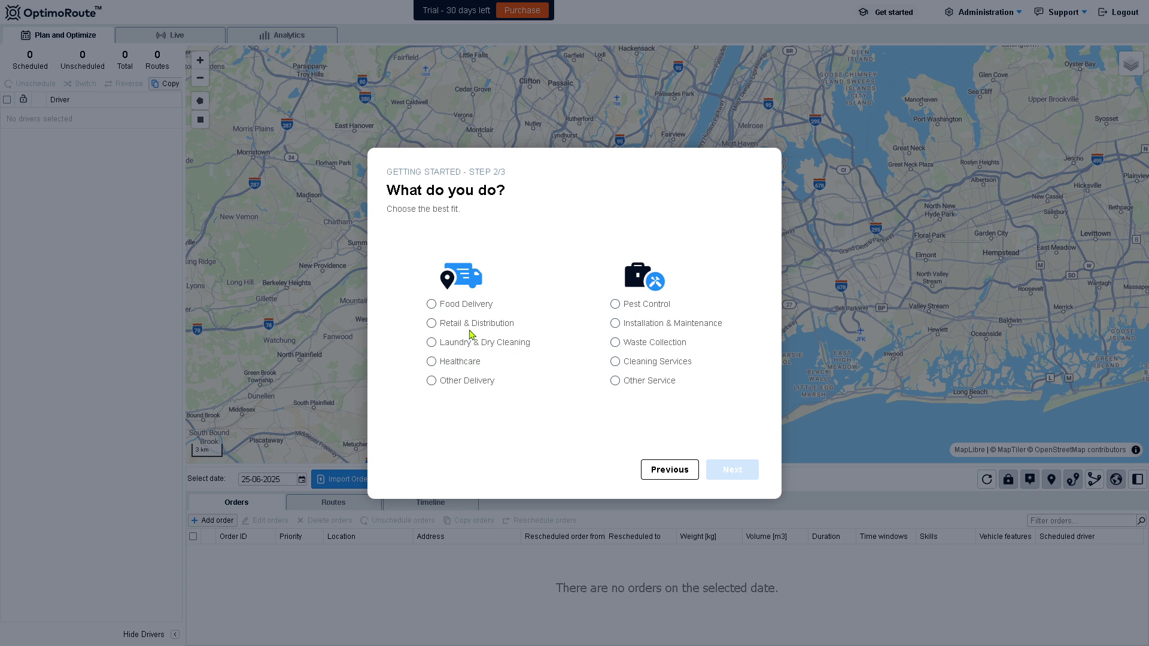
Choose Other Service as the business type and continue to step 3
left_click(432, 305)
left_click(627, 383)
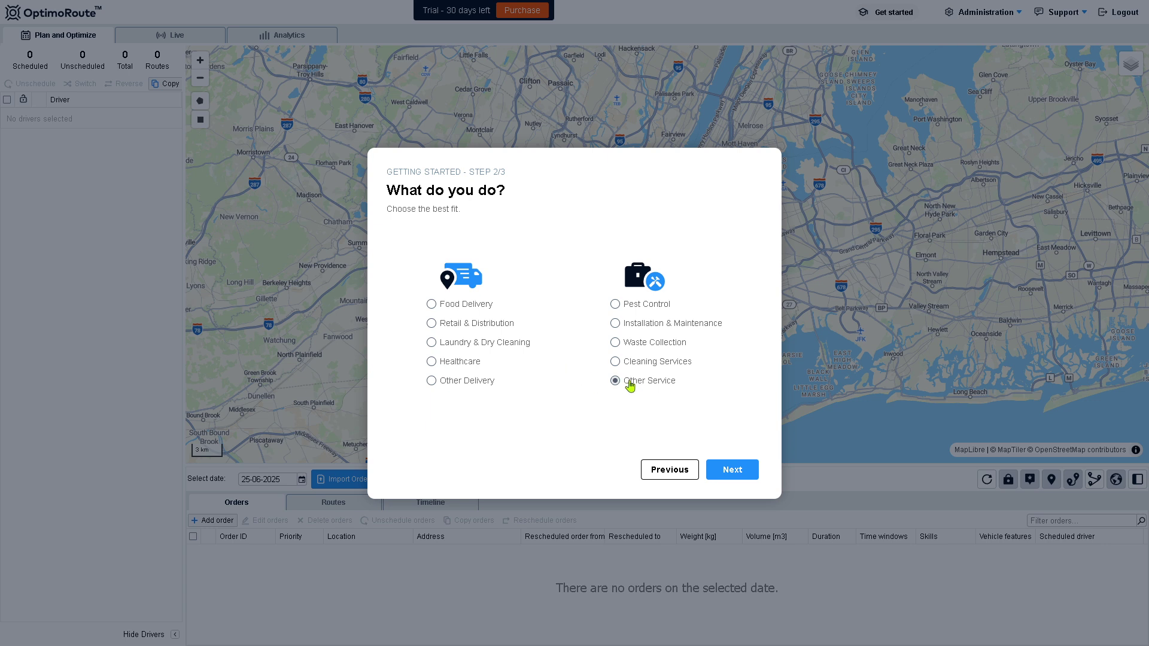
left_click(741, 475)
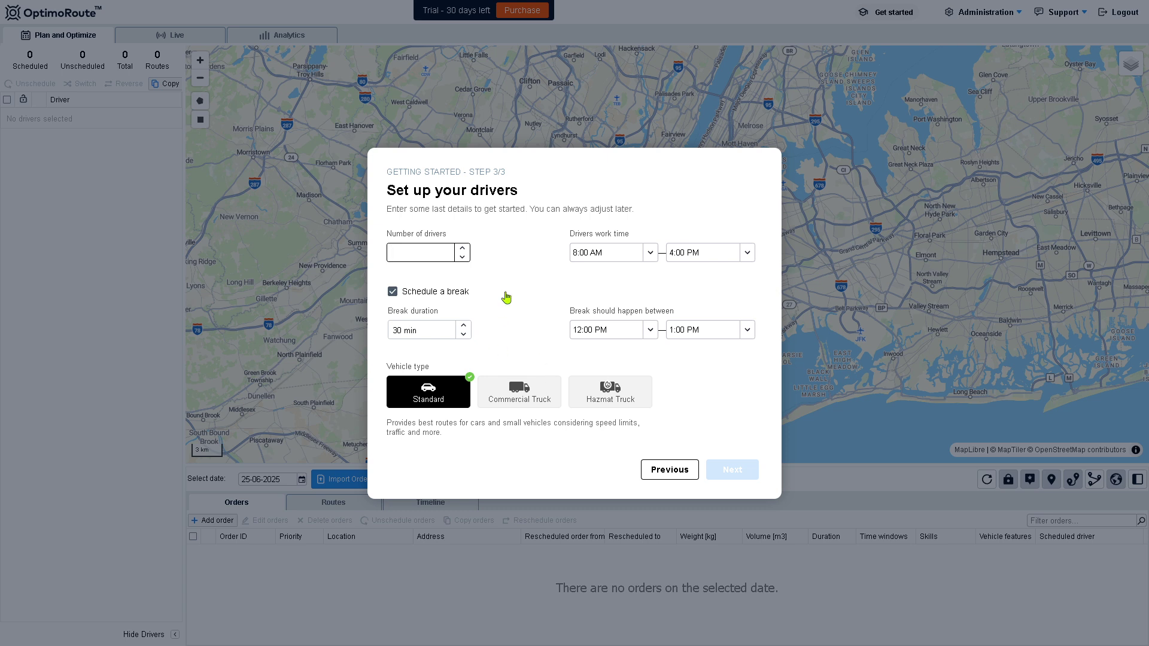
Set one driver and keep the 30-minute break scheduled between 12:00 and 1:00 PM
type("1")
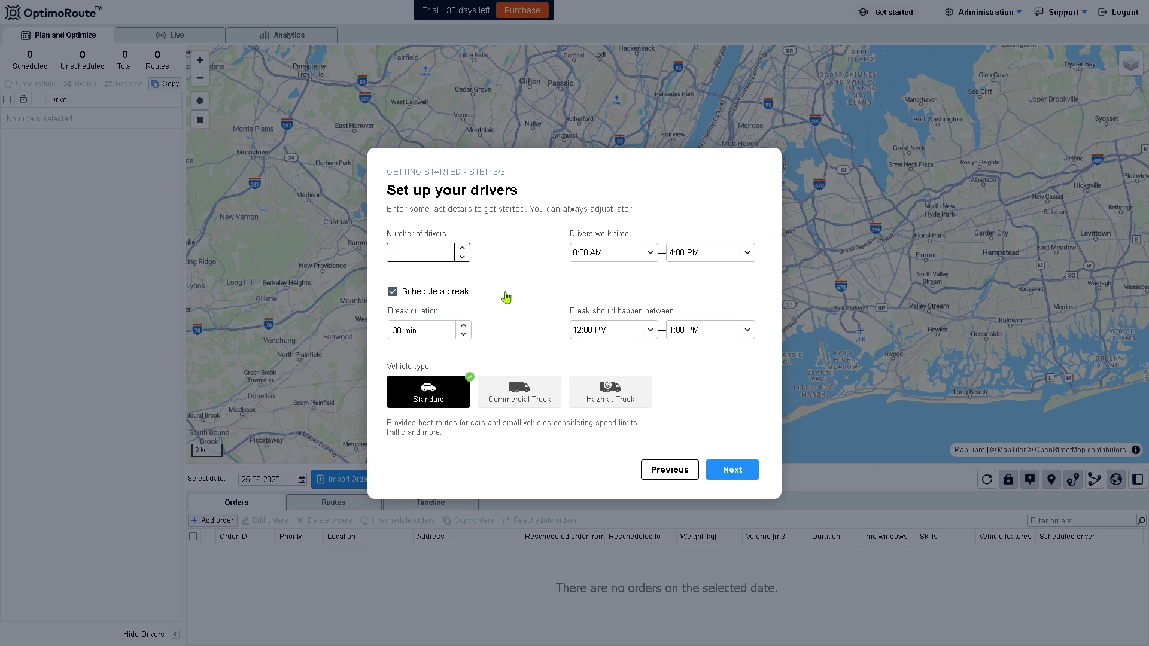
left_click(464, 325)
left_click(650, 331)
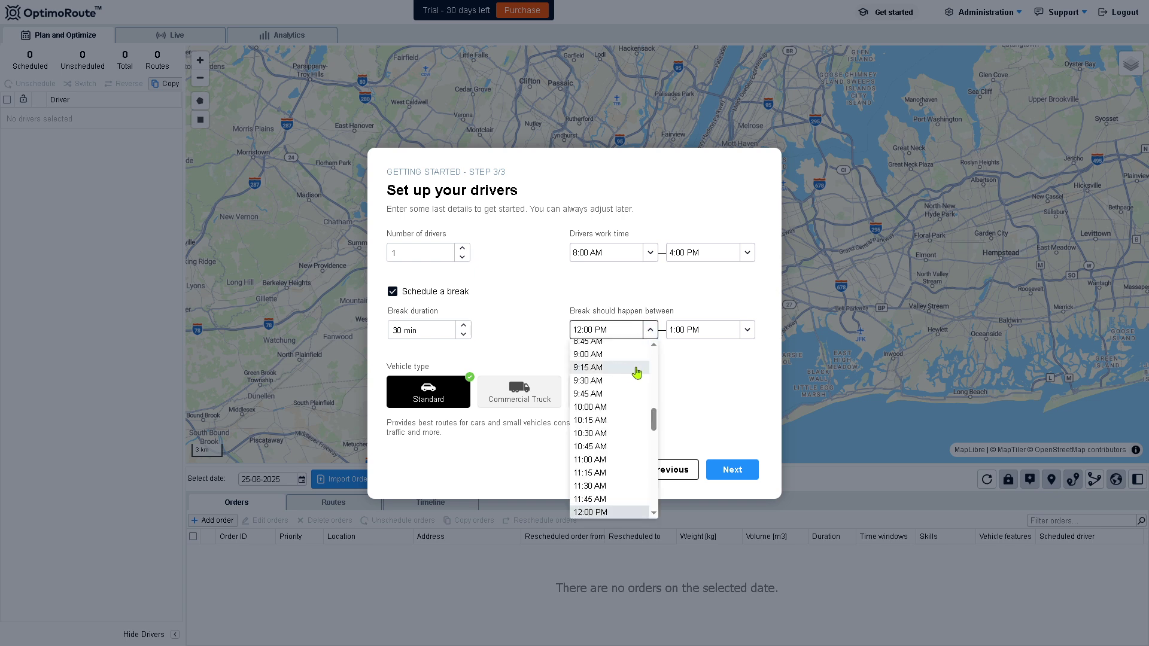
left_click(547, 298)
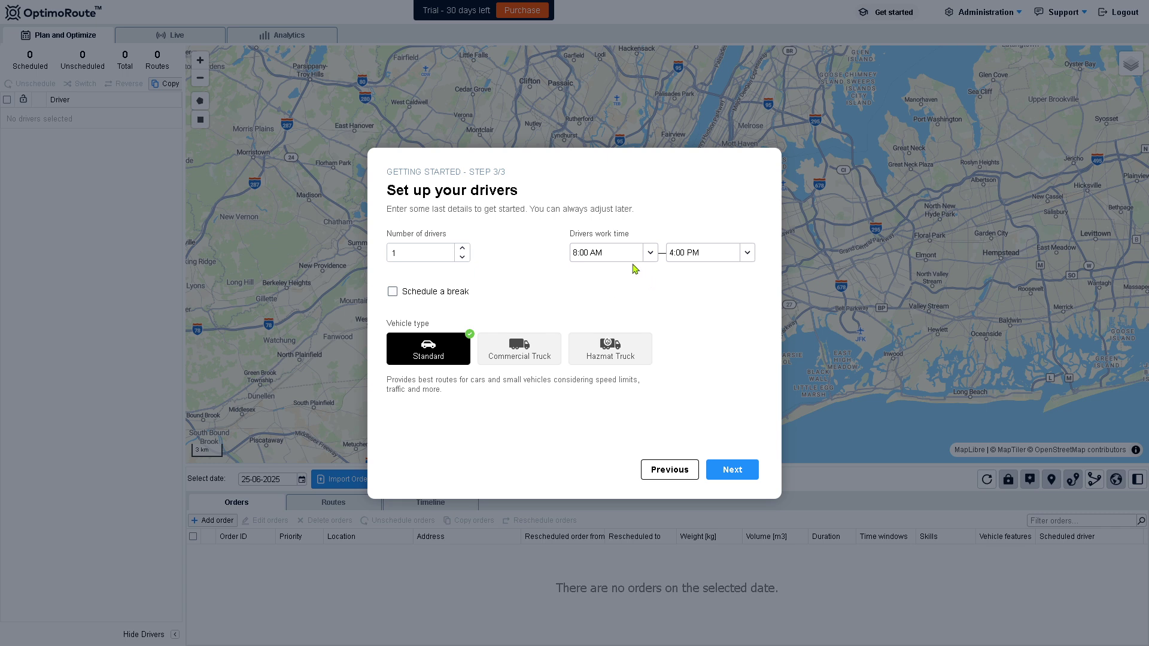
left_click(432, 292)
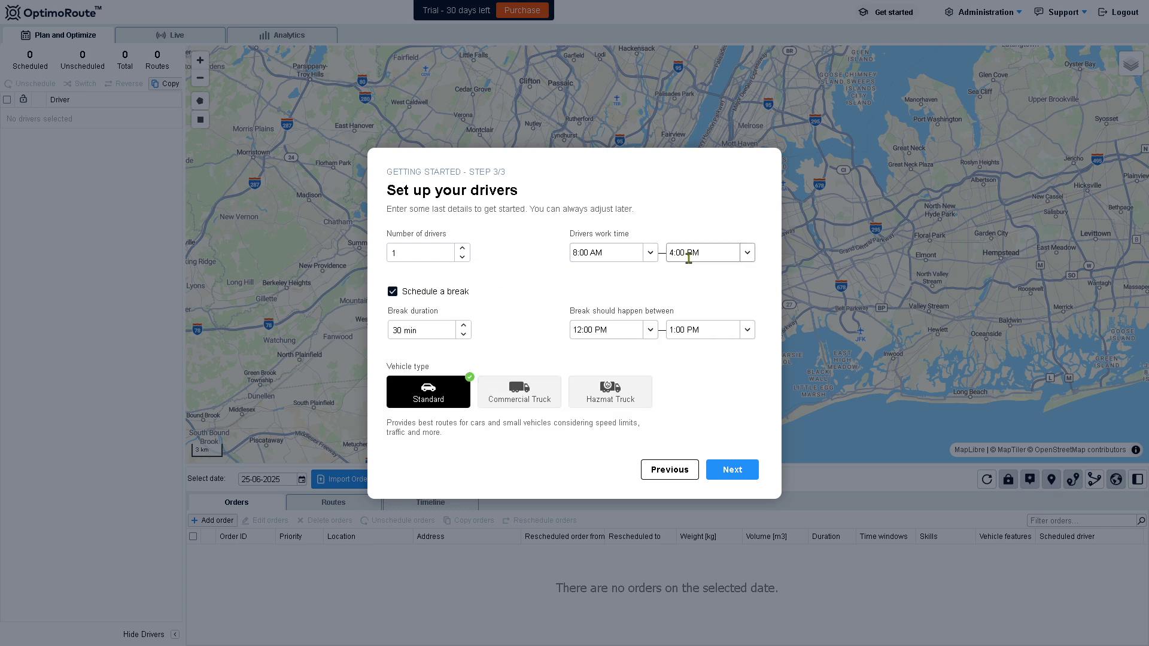
Set the driver's work day to start at 9:00 AM, ending at 5:00 PM
left_click(748, 253)
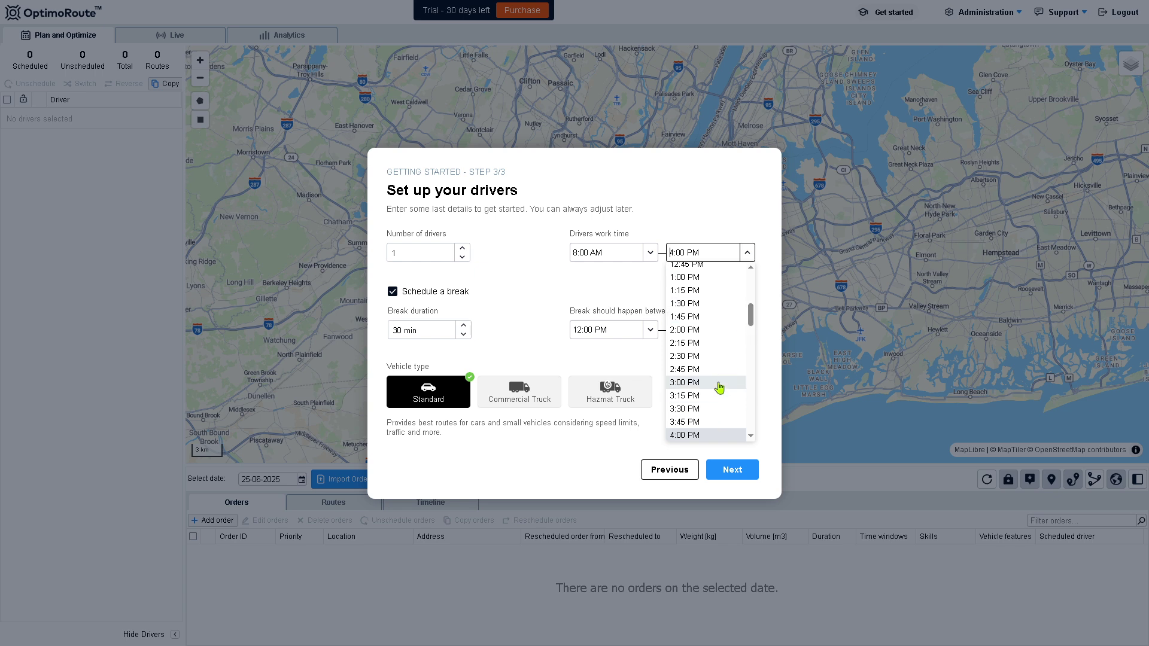
left_click(651, 254)
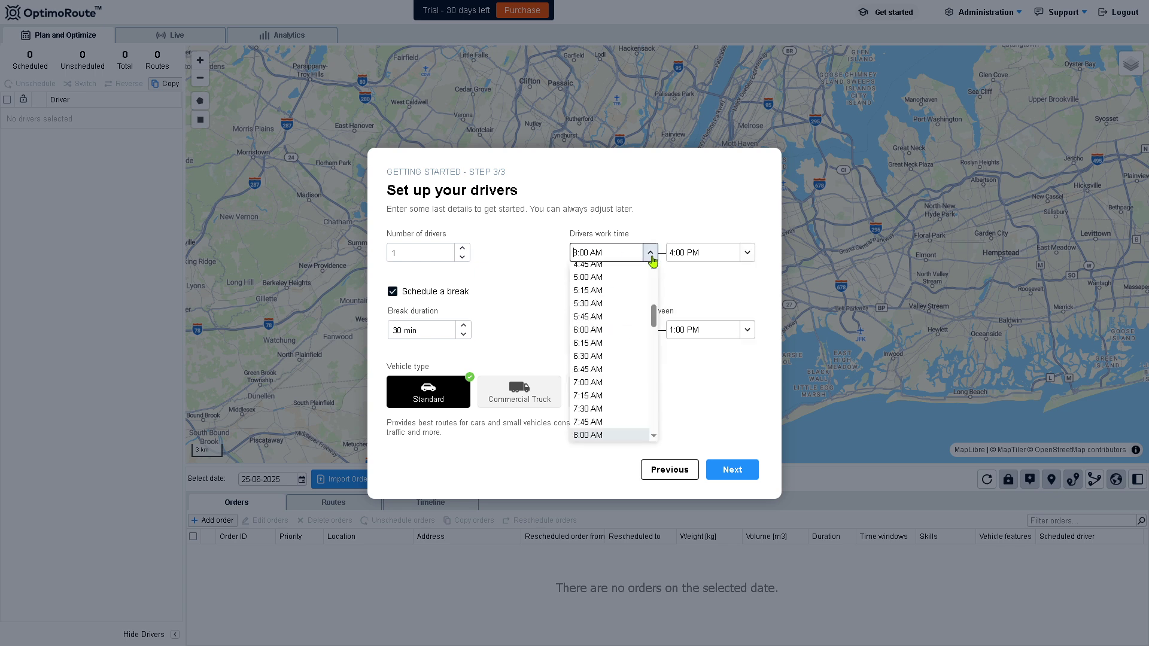
scroll(653, 326, "down", 3)
left_click(584, 377)
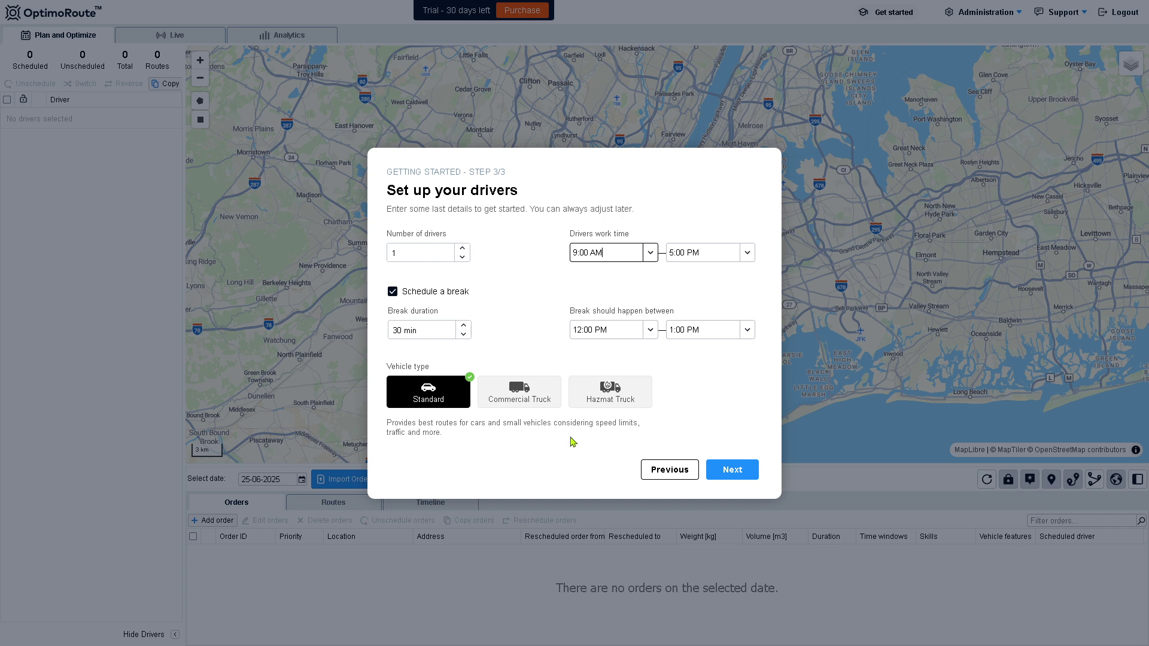
Leave the vehicle type on Standard and finish the setup wizard
left_click(528, 390)
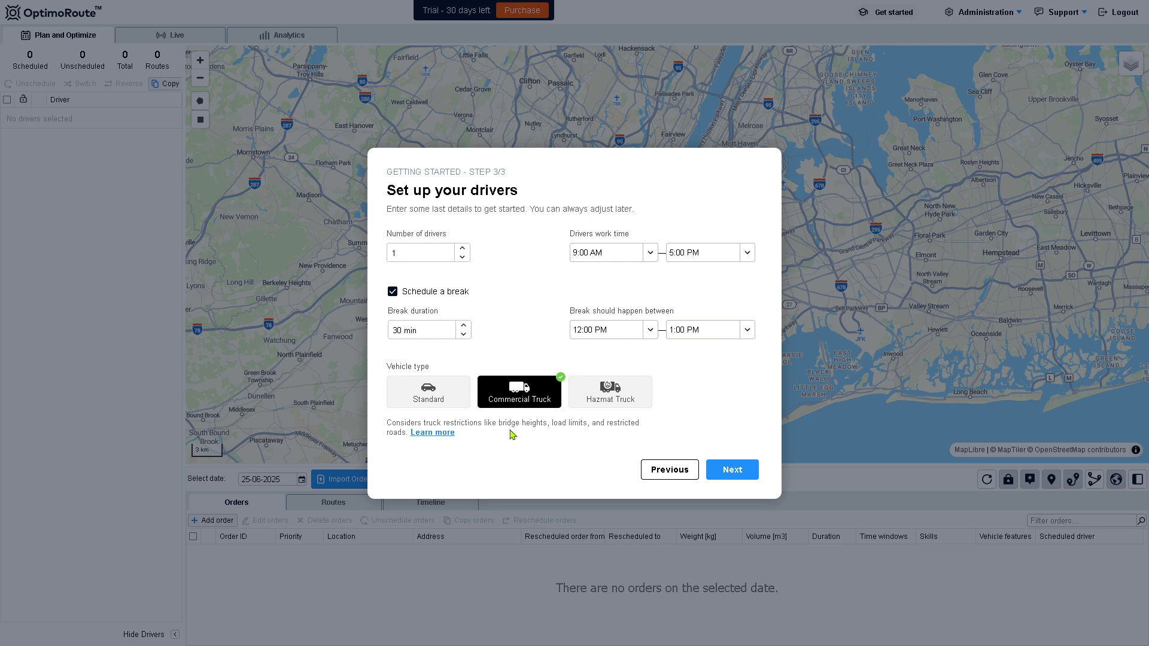
left_click(606, 396)
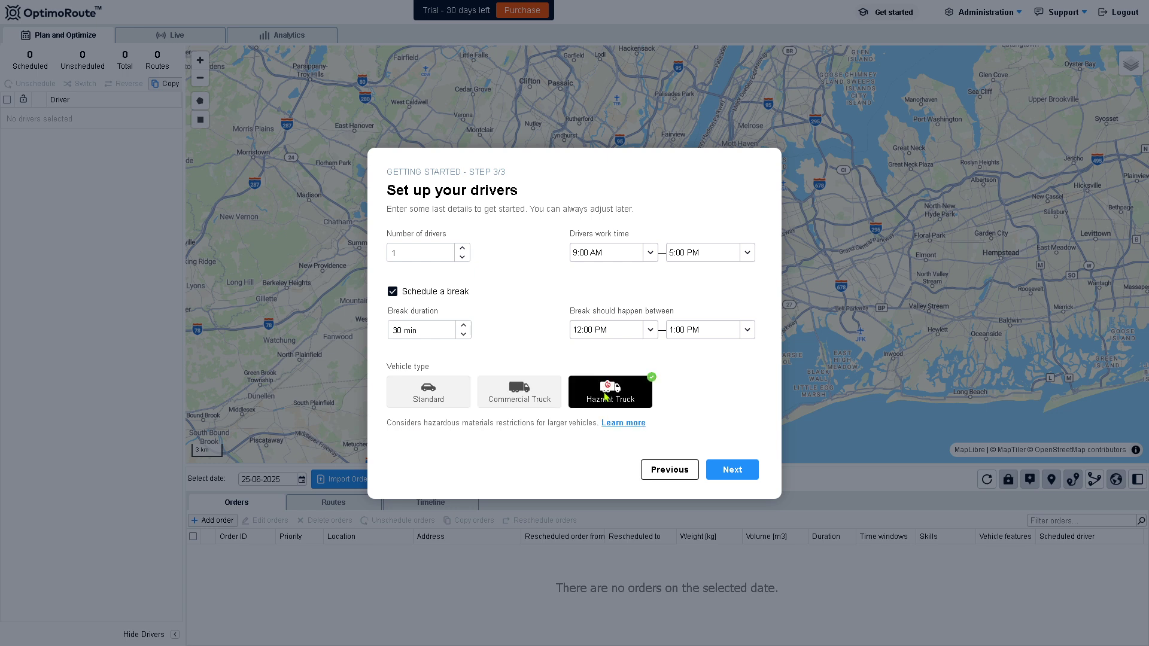
left_click(432, 398)
left_click(709, 473)
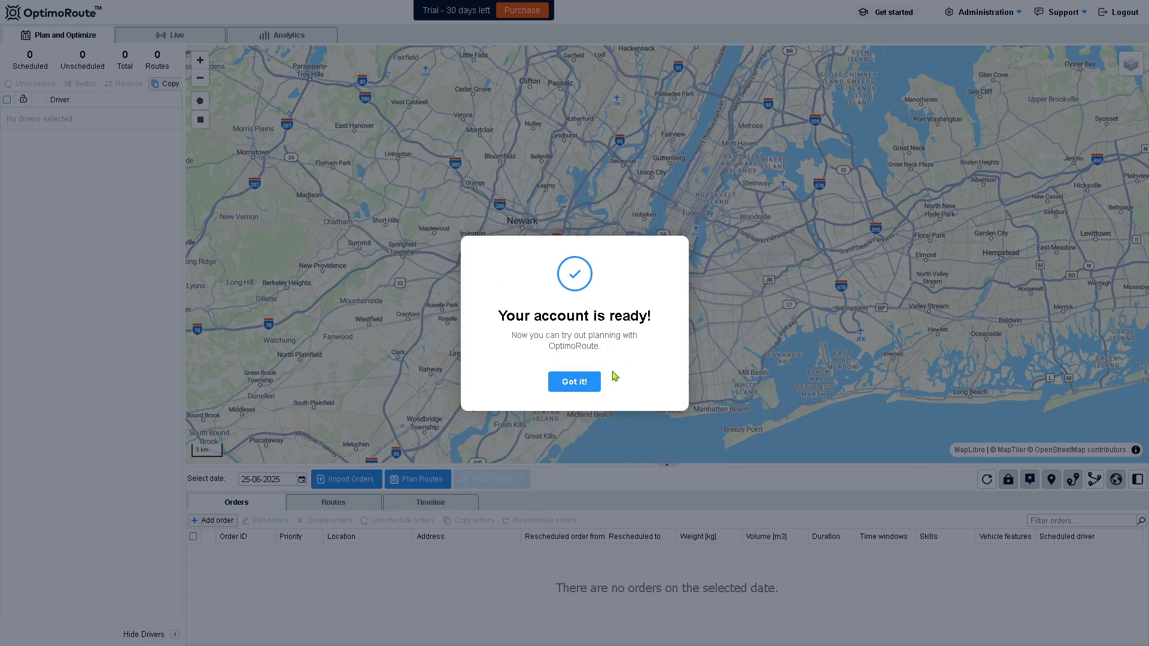
Dismiss the account-ready message and launch the Plan routes guide, loading 18 sample orders
left_click(579, 382)
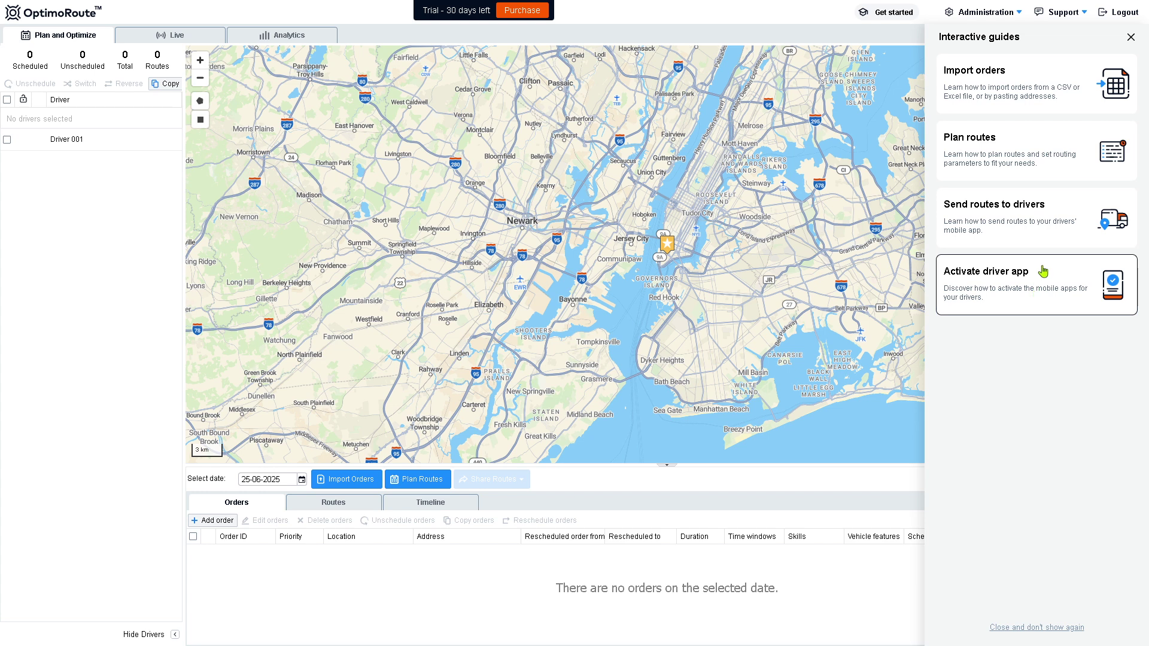
left_click(1014, 157)
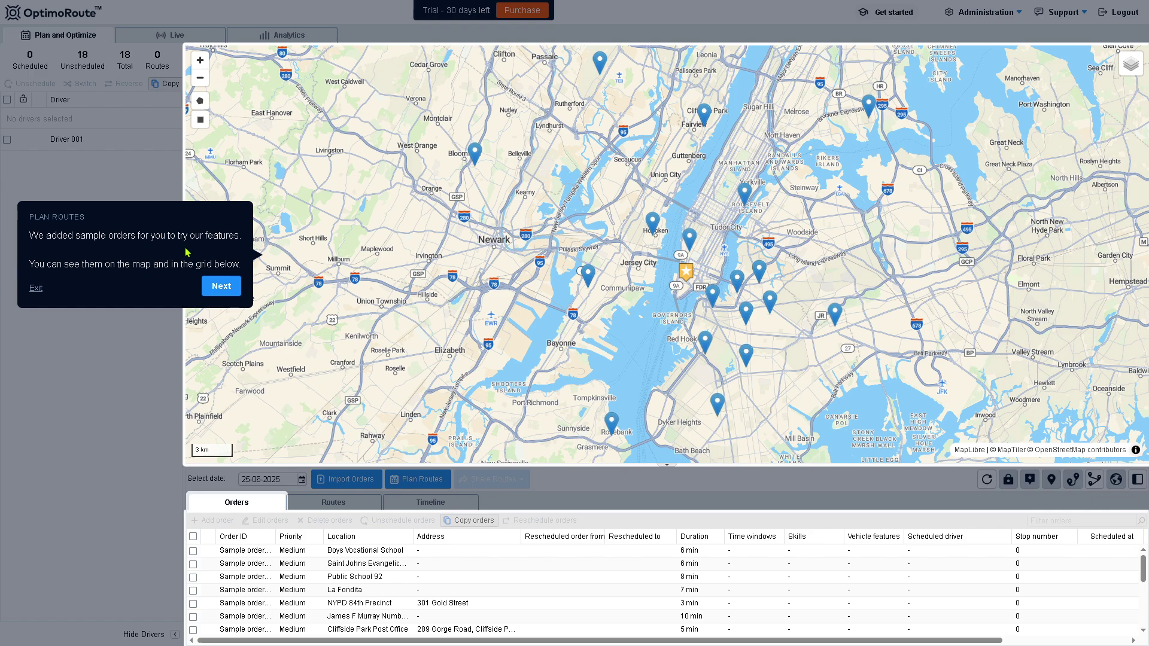
Exit the Plan routes tour and bring up Planning Settings for the 18 orders
left_click(231, 280)
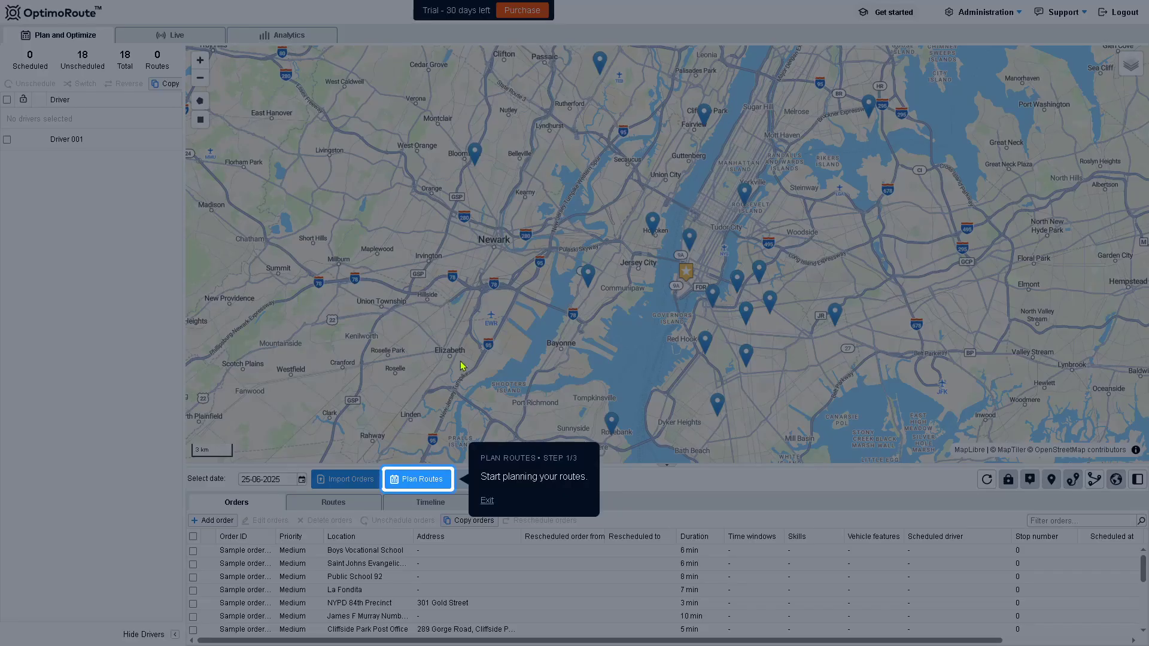
left_click(487, 502)
left_click(662, 350)
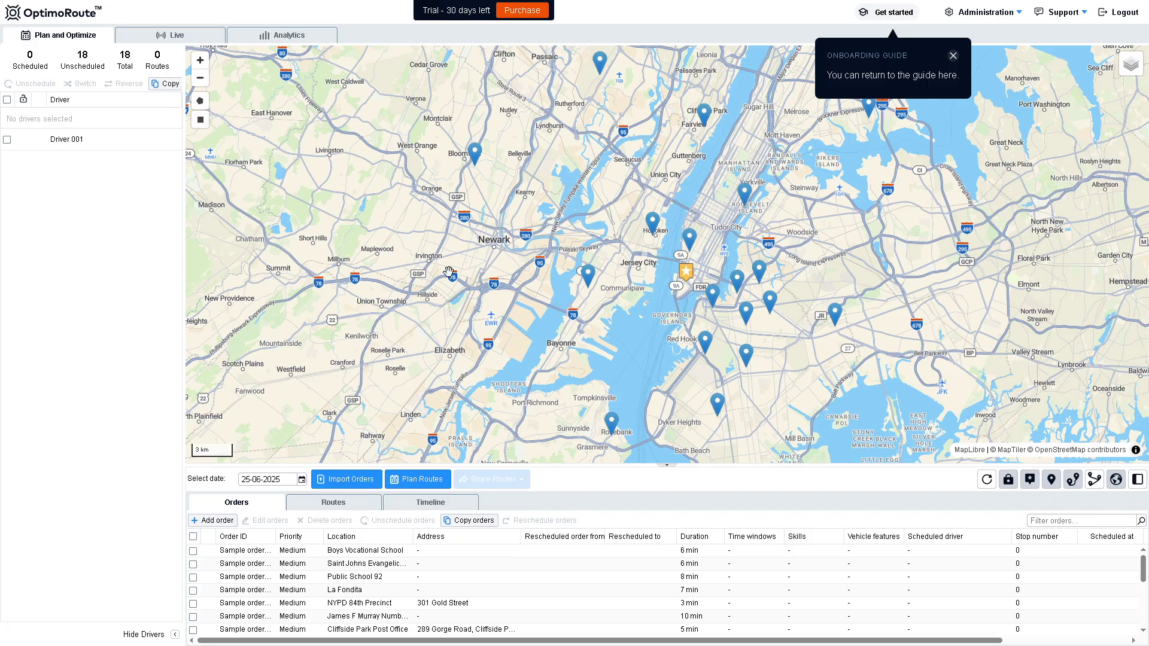
left_click(952, 55)
left_click(887, 12)
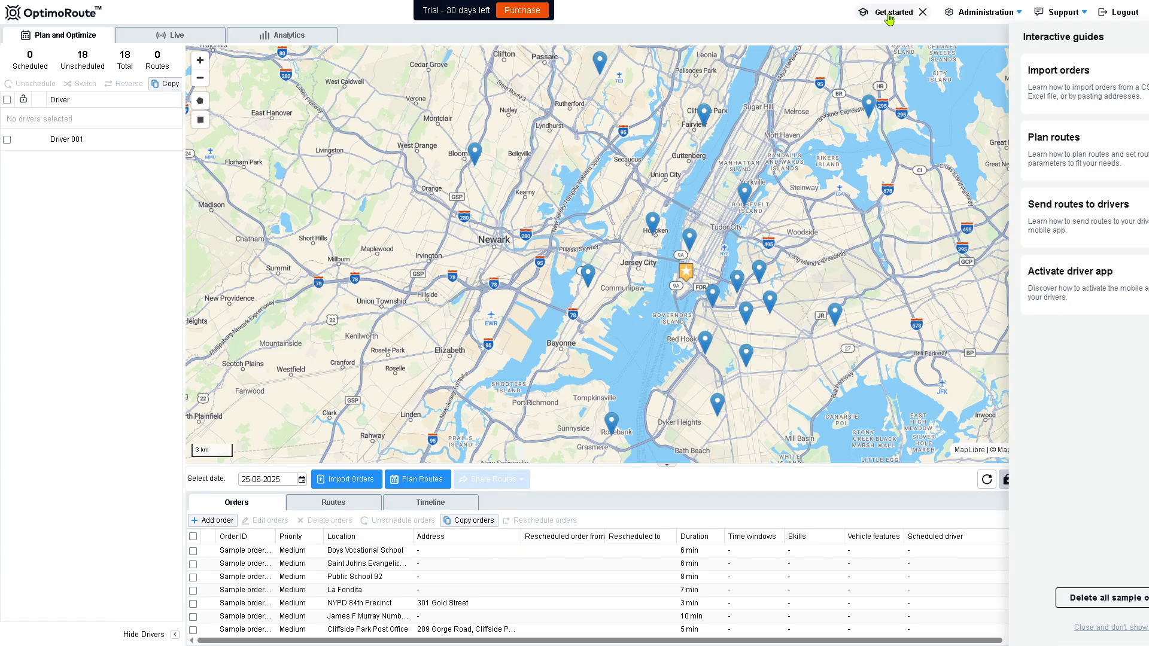
left_click(1019, 147)
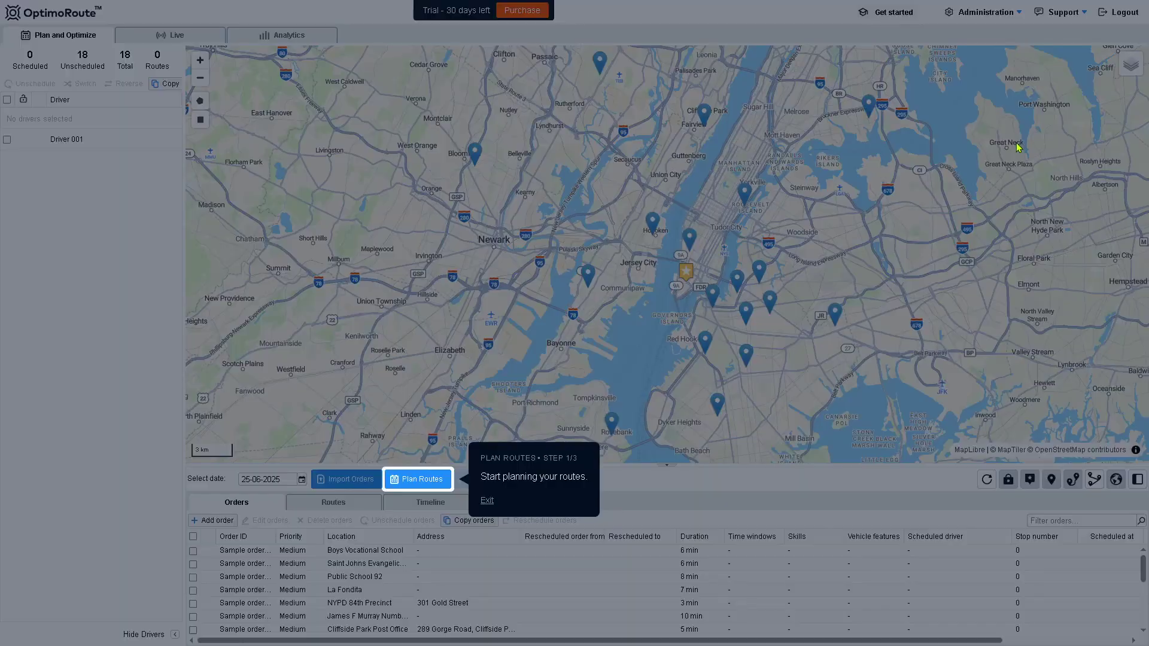
left_click(485, 501)
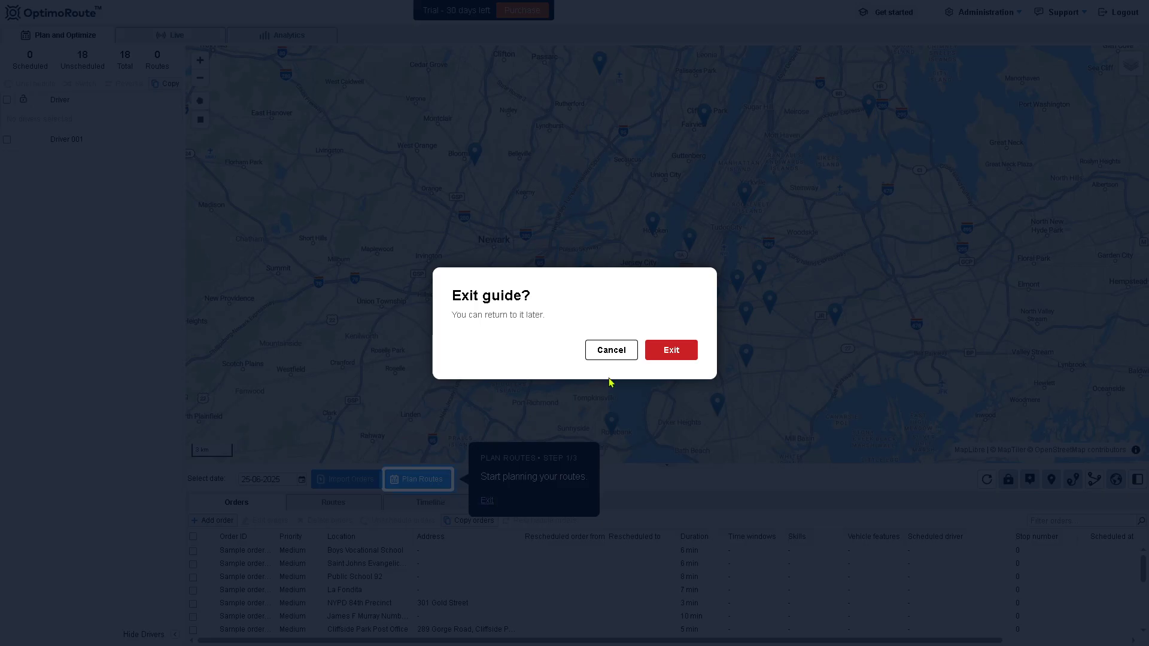
left_click(656, 350)
left_click(419, 478)
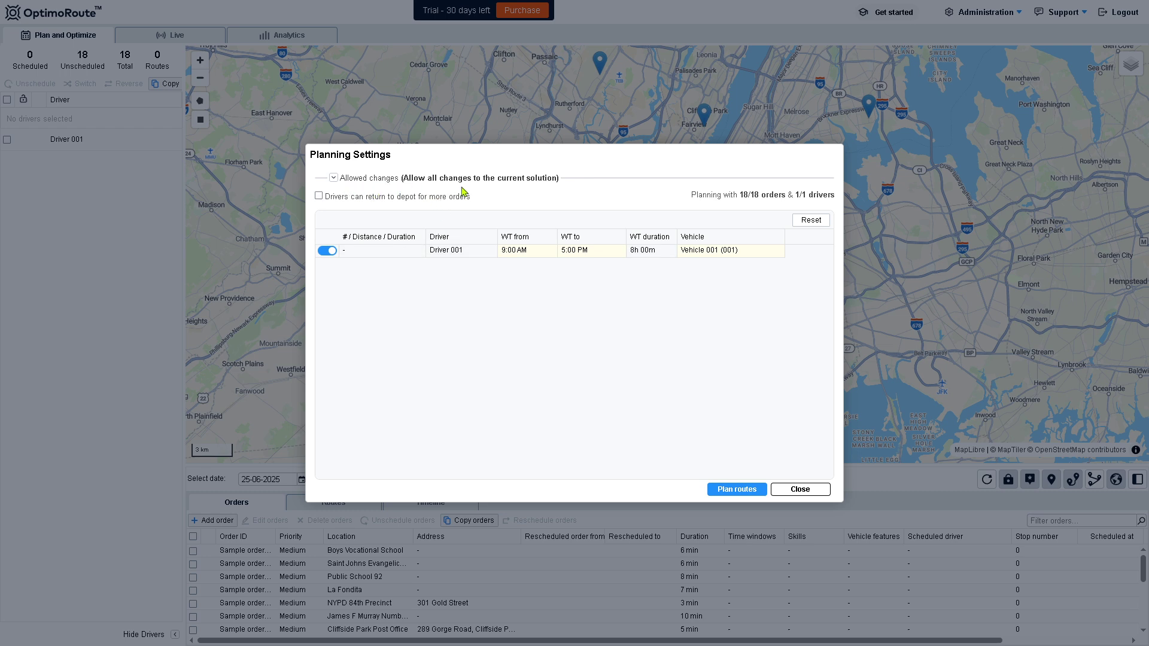
Allow depot returns, adjust the depot visit duration, and plan all 18 orders for Driver 001
left_click(331, 198)
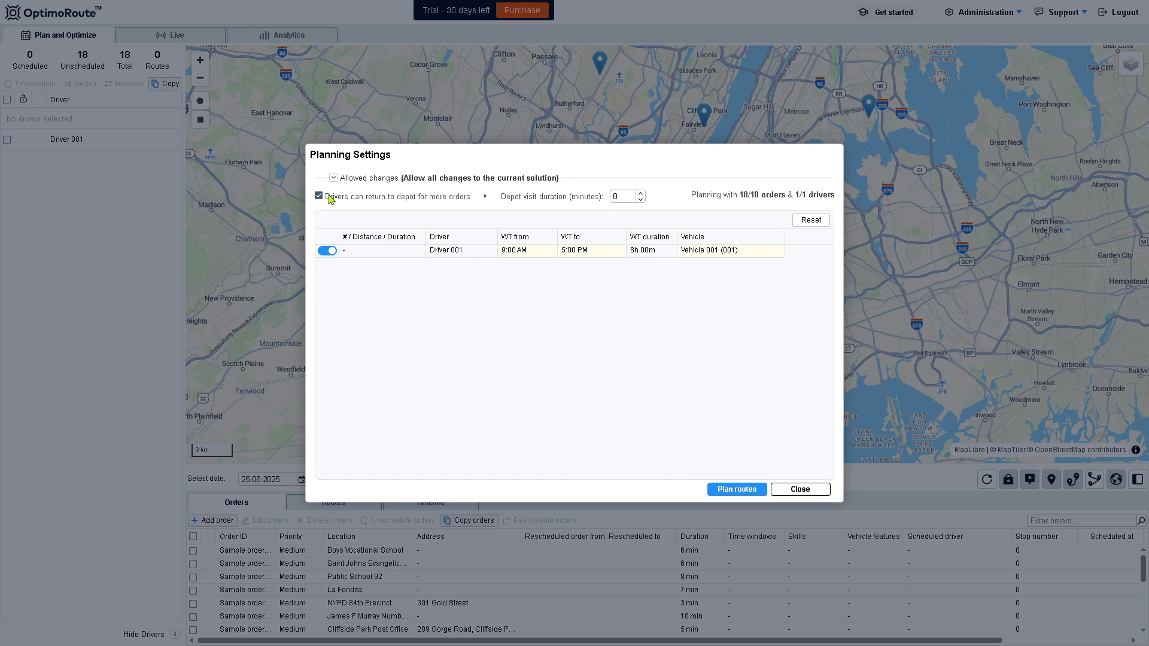
left_click(641, 194)
left_click(641, 194)
double_click(613, 201)
left_click(749, 492)
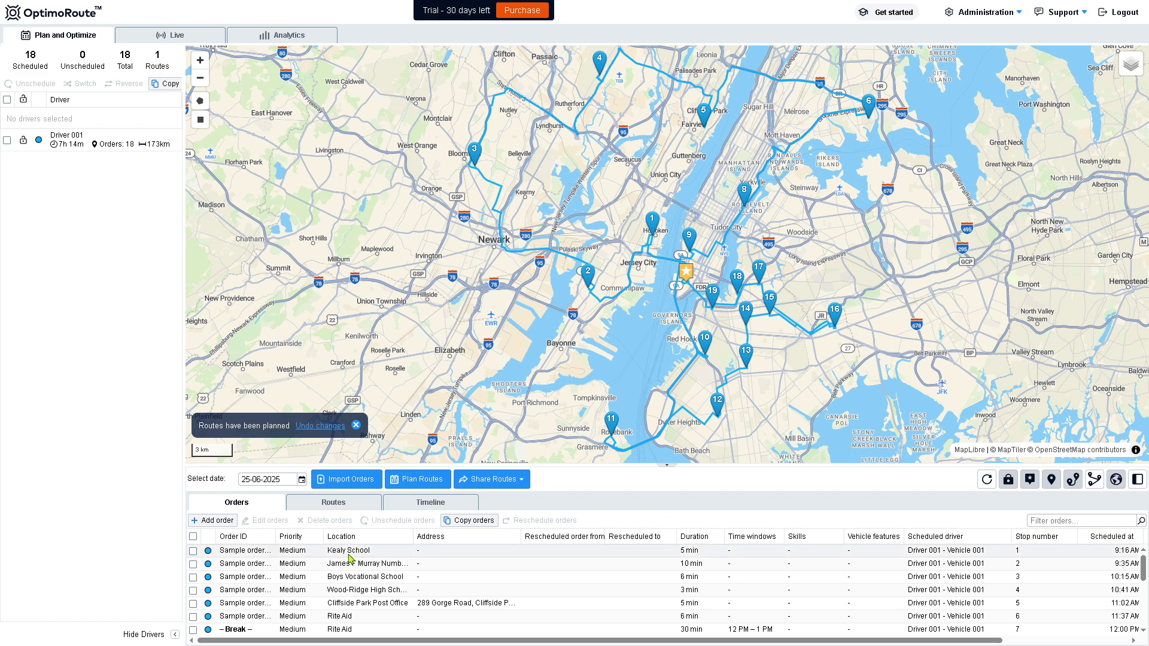
Review Driver 001's stops through stop 19 at 4:04 PM, then show Share Routes options
scroll(351, 558, "down", 3)
scroll(359, 557, "up", 3)
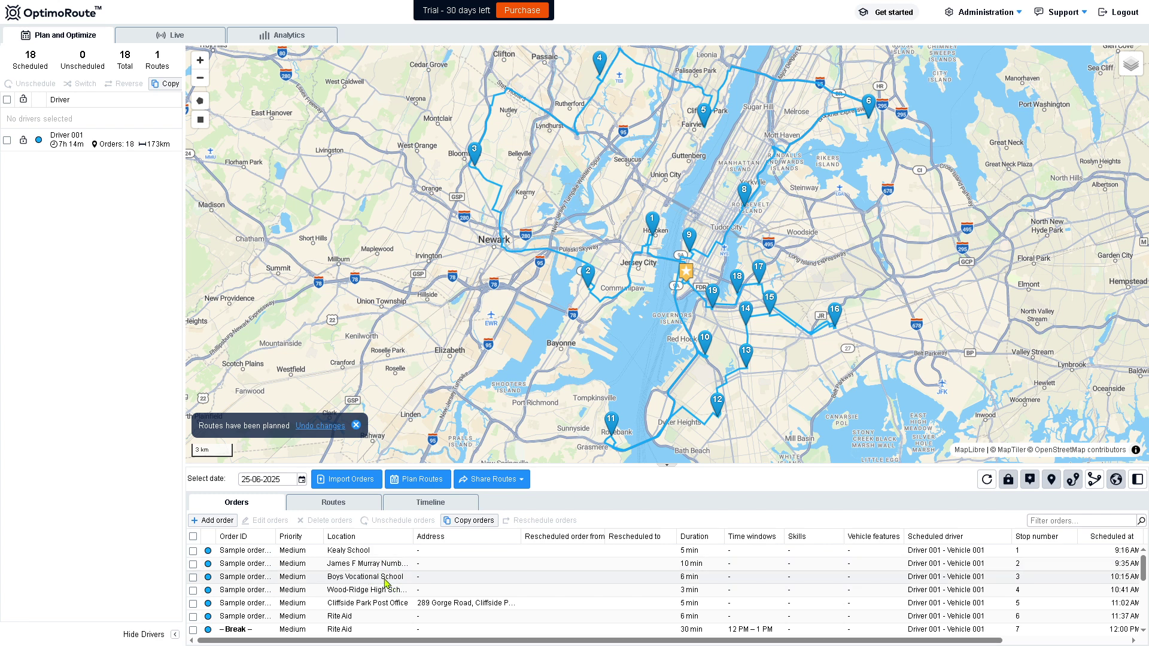
scroll(386, 570, "down", 2)
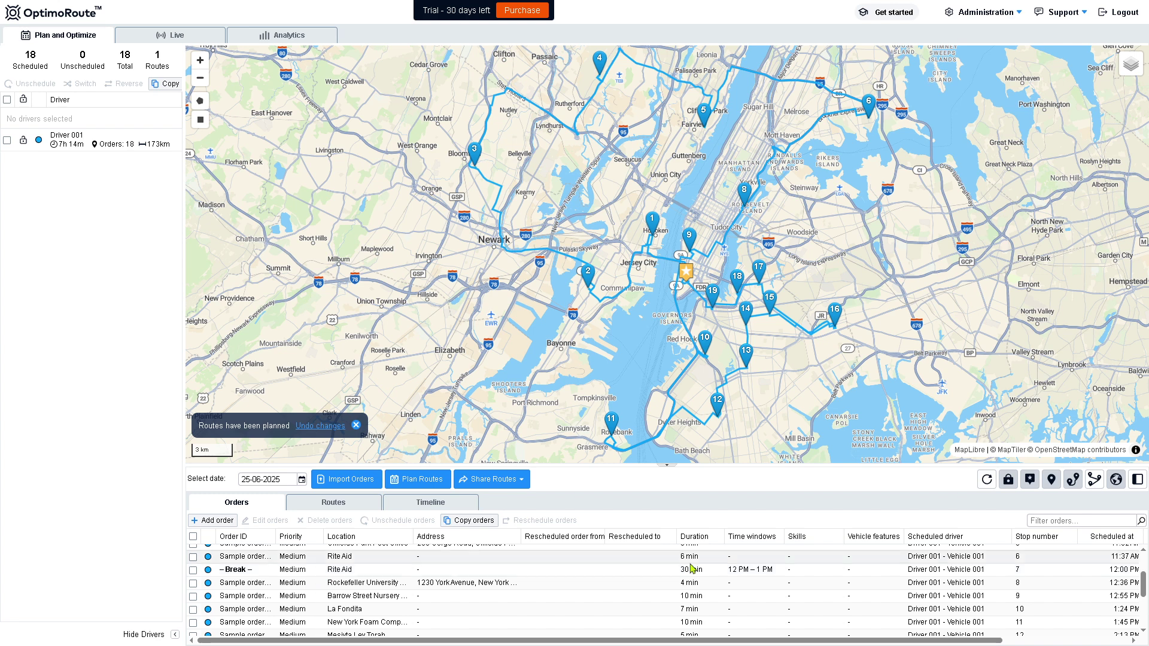
left_click(755, 576)
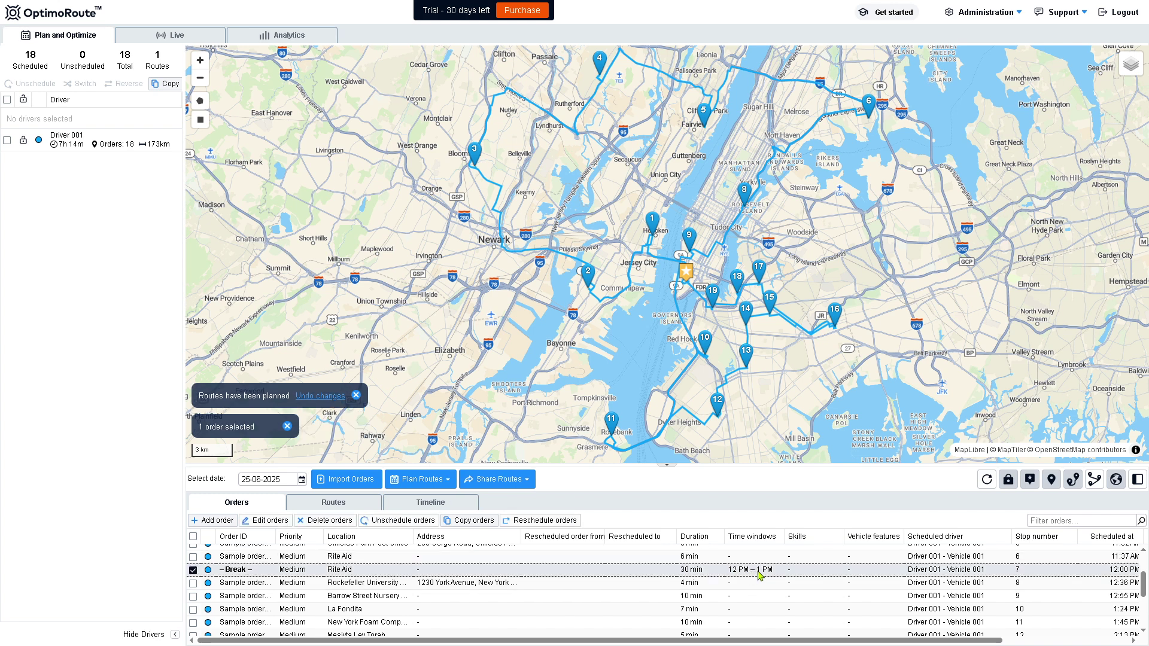
scroll(722, 578, "up", 2)
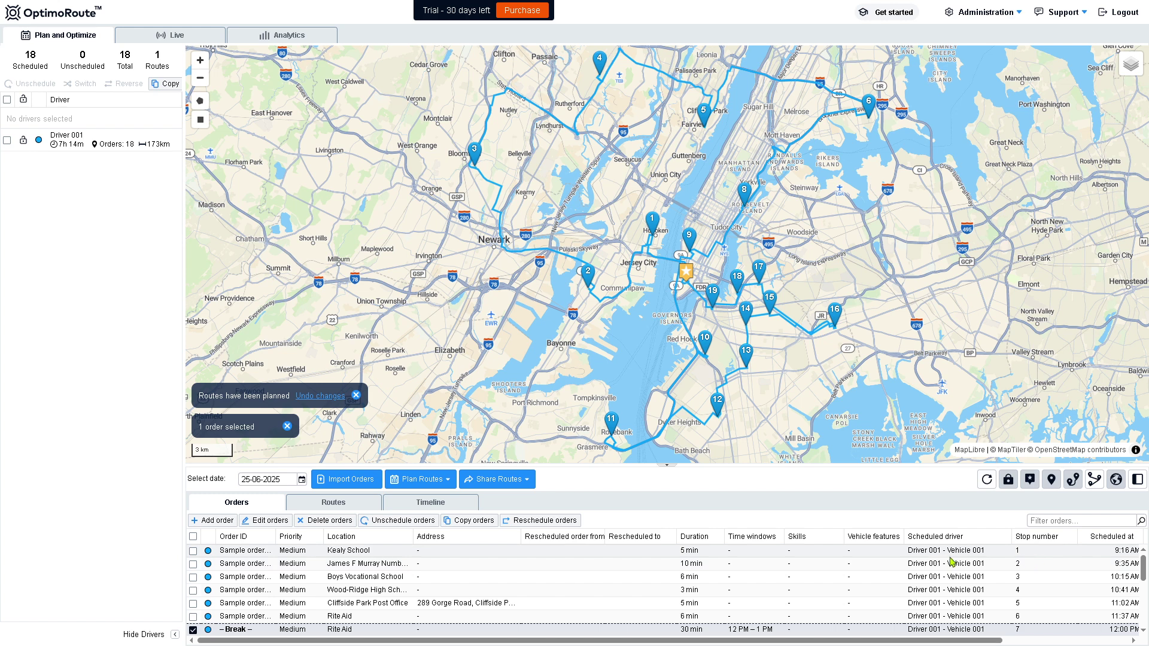
scroll(951, 561, "down", 6)
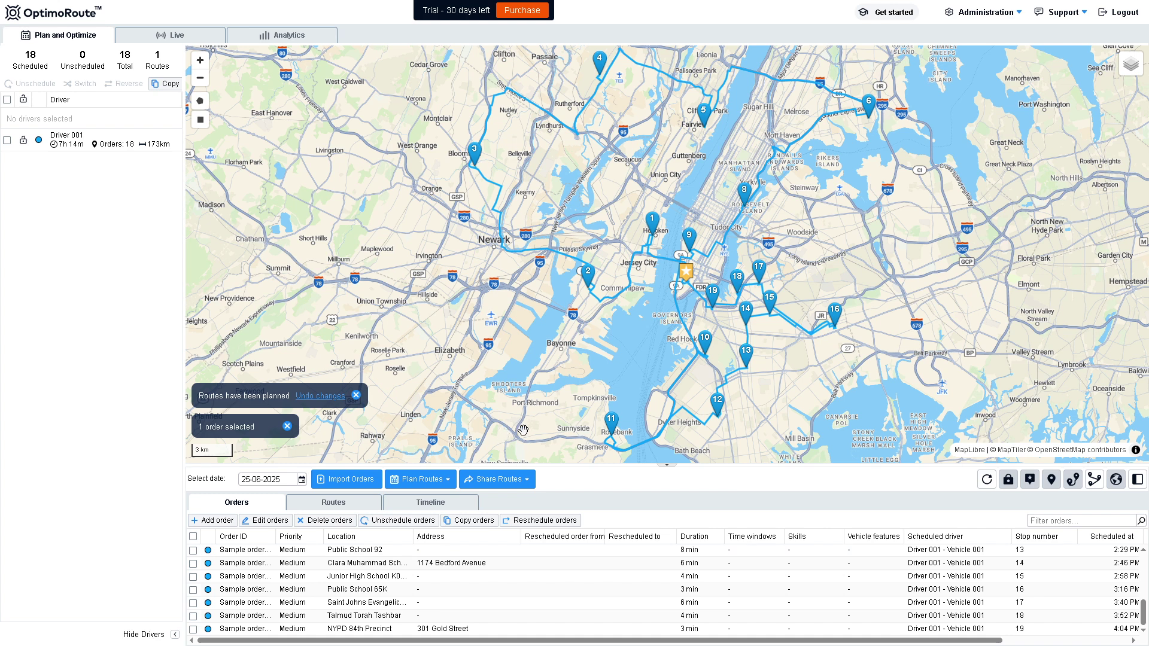
left_click(531, 482)
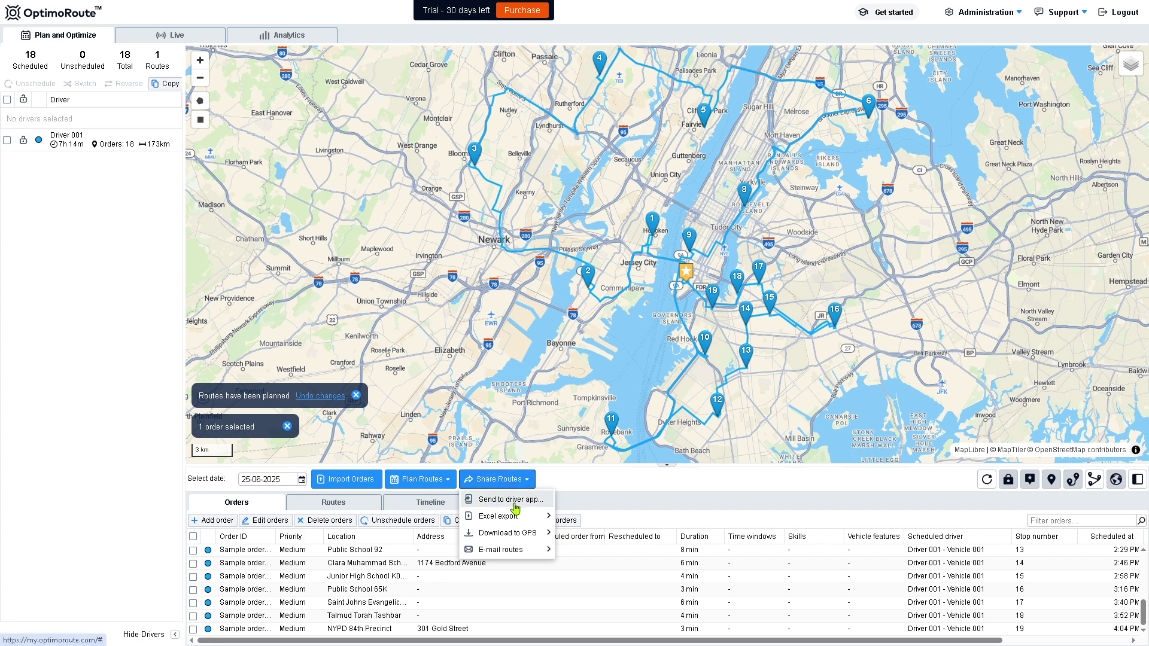
Send Driver 001's planned route to the driver app immediately as the live plan
left_click(519, 501)
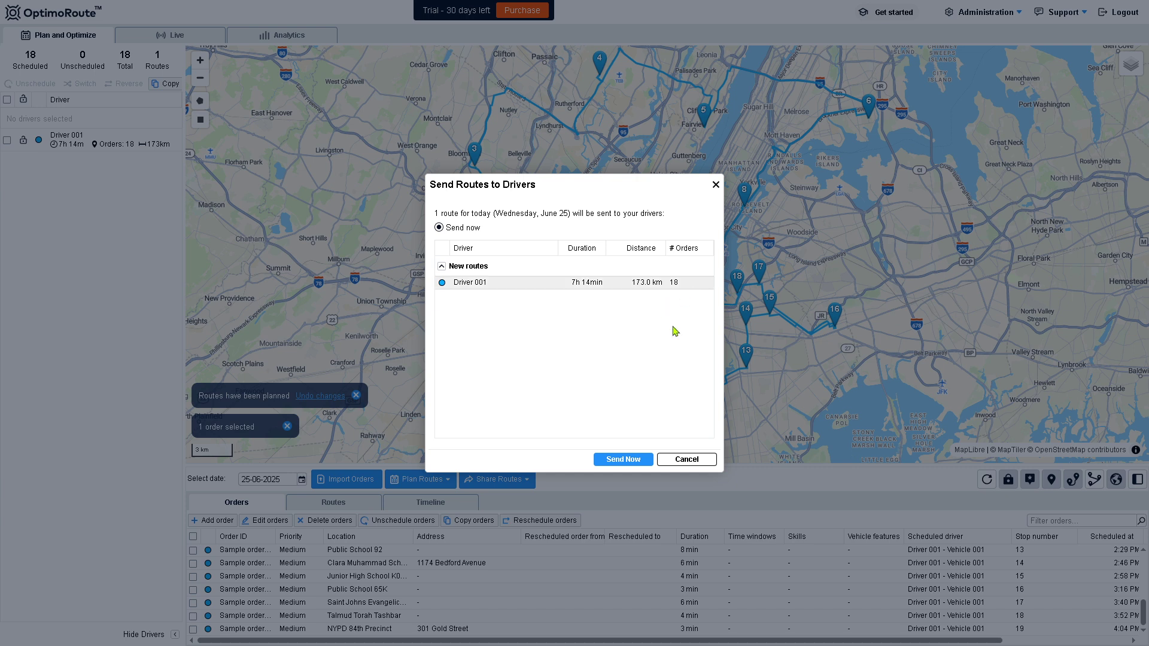
left_click(638, 462)
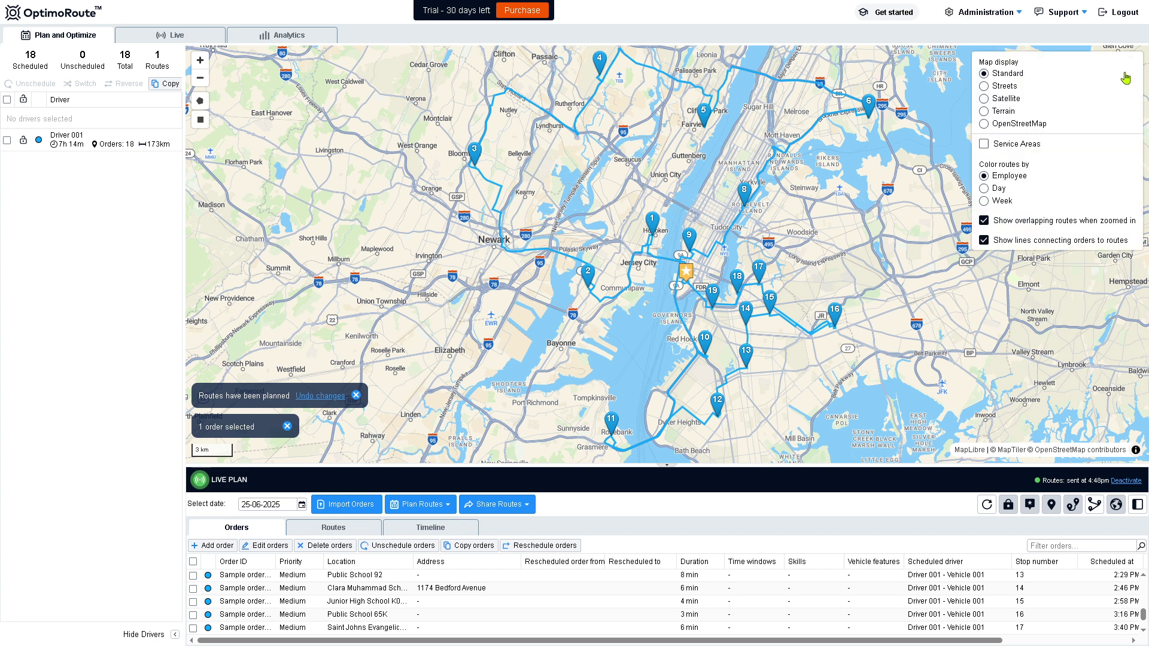
left_click(1020, 18)
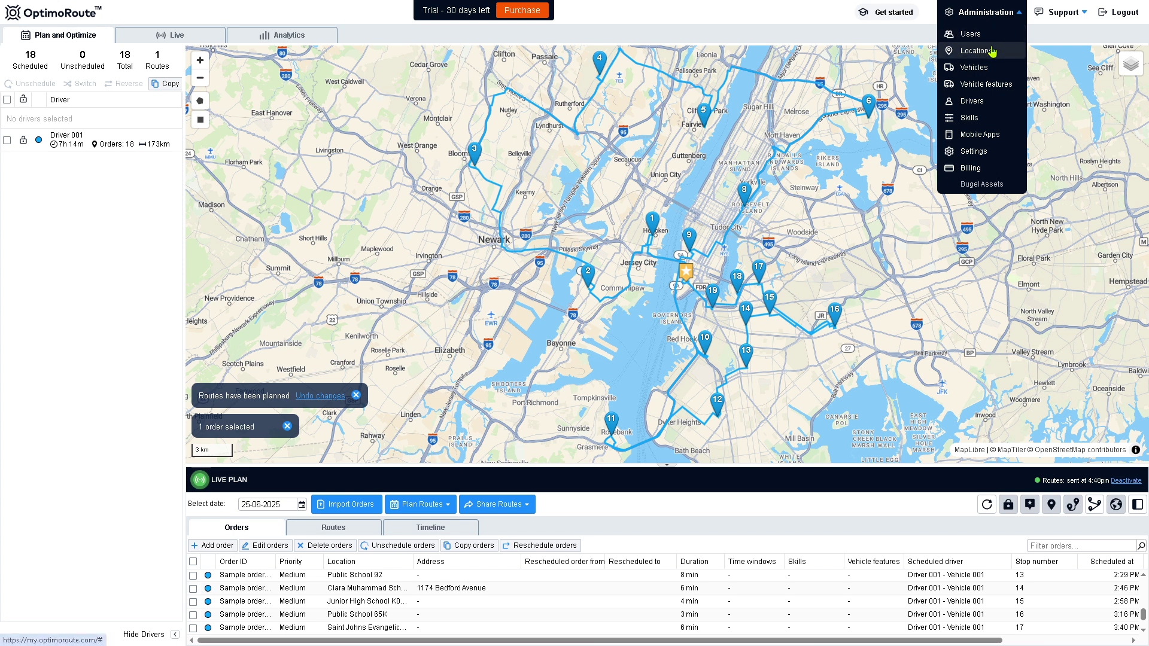
Add vehicle feature code 69 with name and description 'how to use optimoroute'
left_click(997, 89)
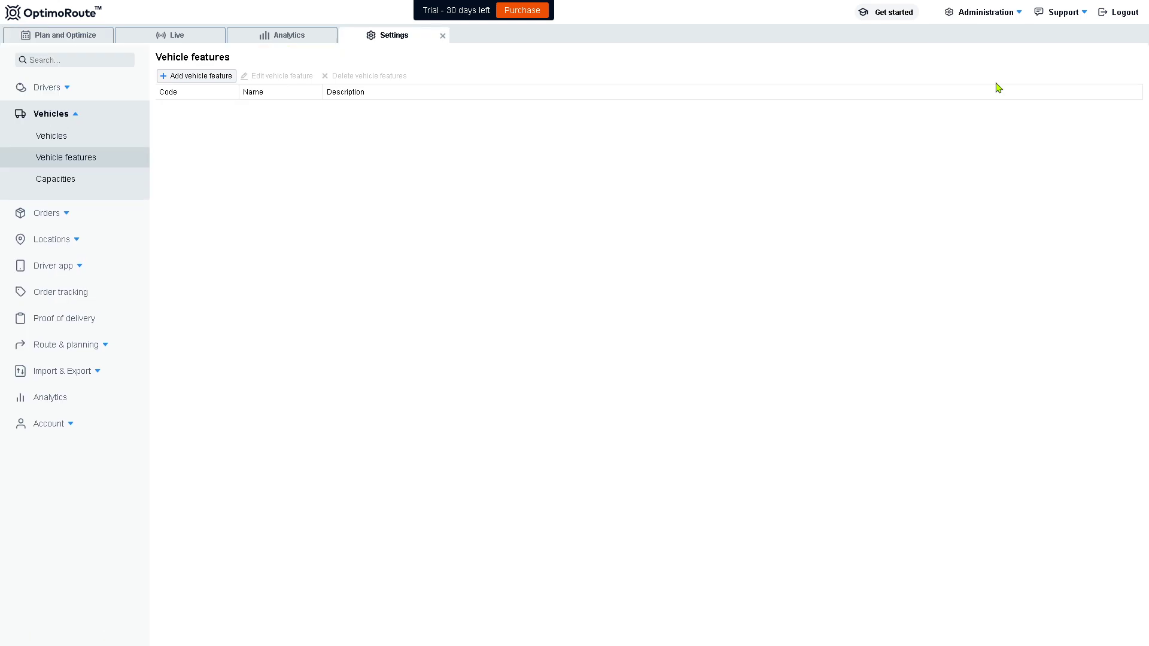
left_click(206, 76)
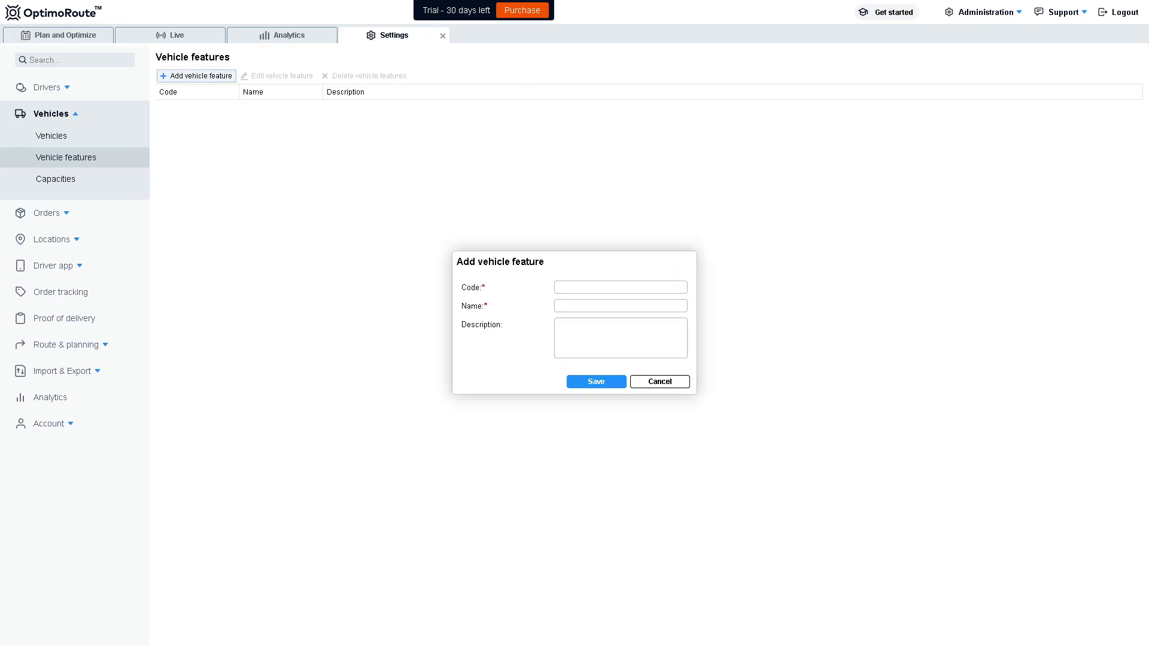
left_click(646, 329)
type("how to use optimoroute")
triple_click(645, 328)
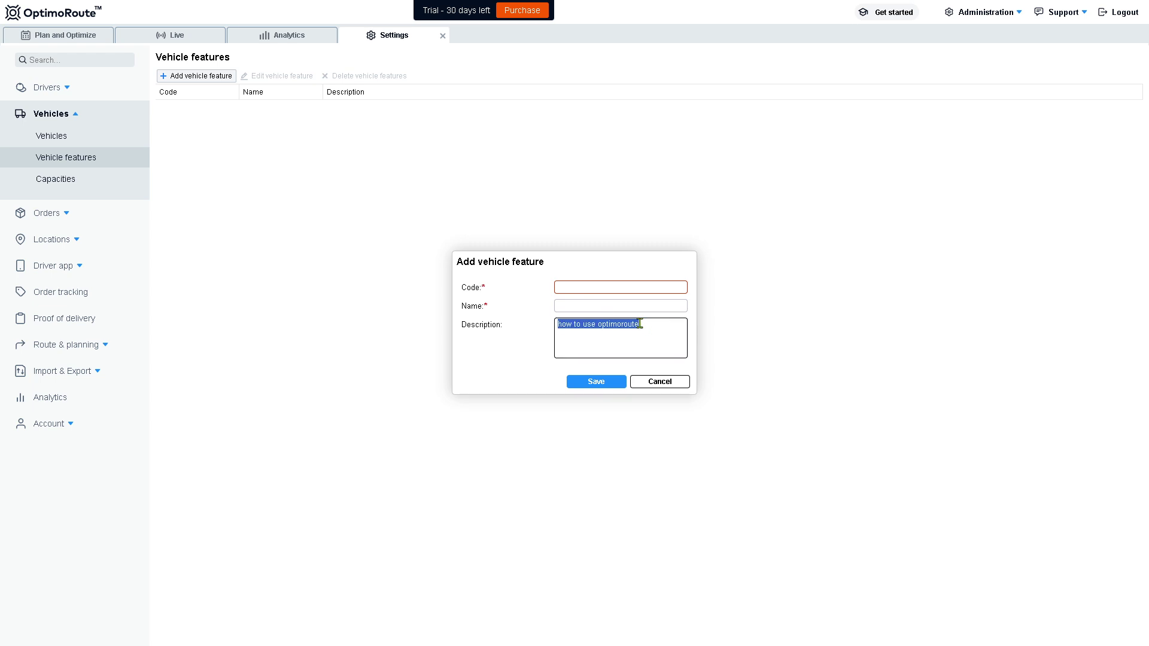
key("ctrl+c")
left_click(618, 308)
key("ctrl+v")
left_click(601, 287)
type("69")
left_click(588, 384)
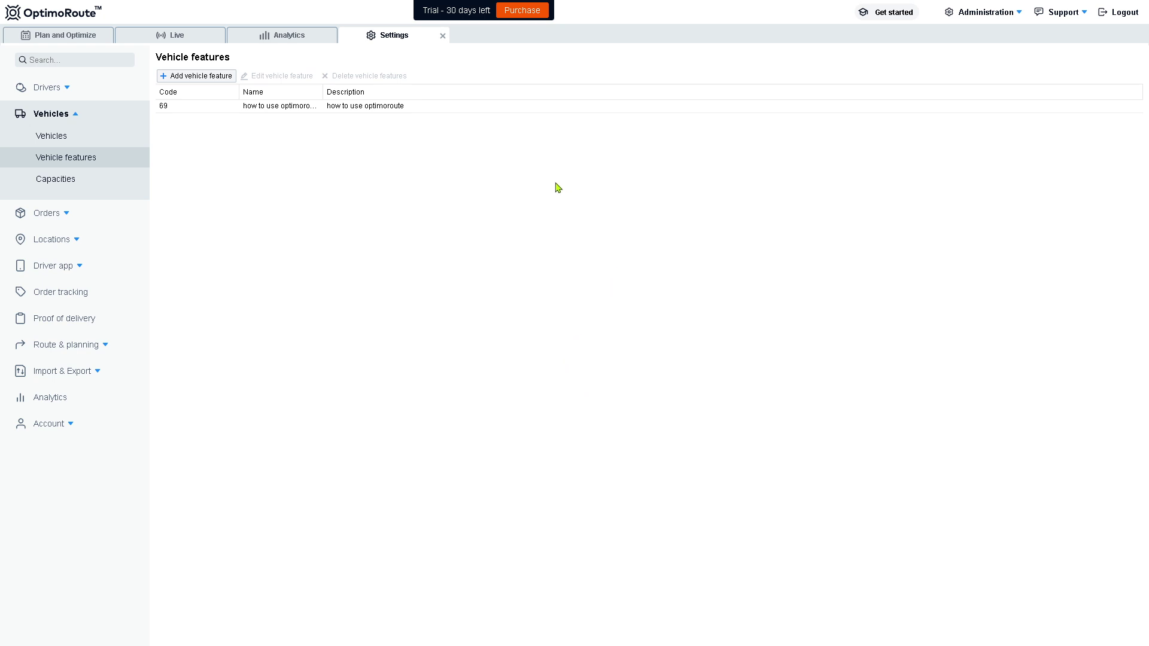
Browse Capacities, Orders, Time windows, Custom fields, Depot and Location settings, ending at the 18-location directory
left_click(81, 182)
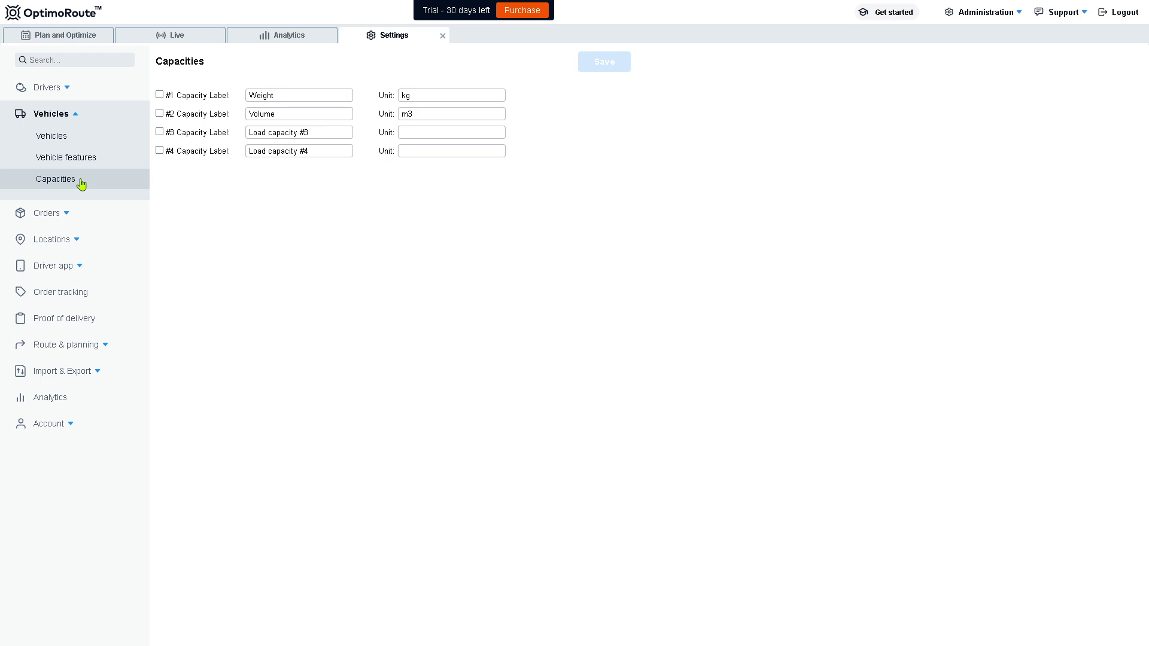
left_click(72, 214)
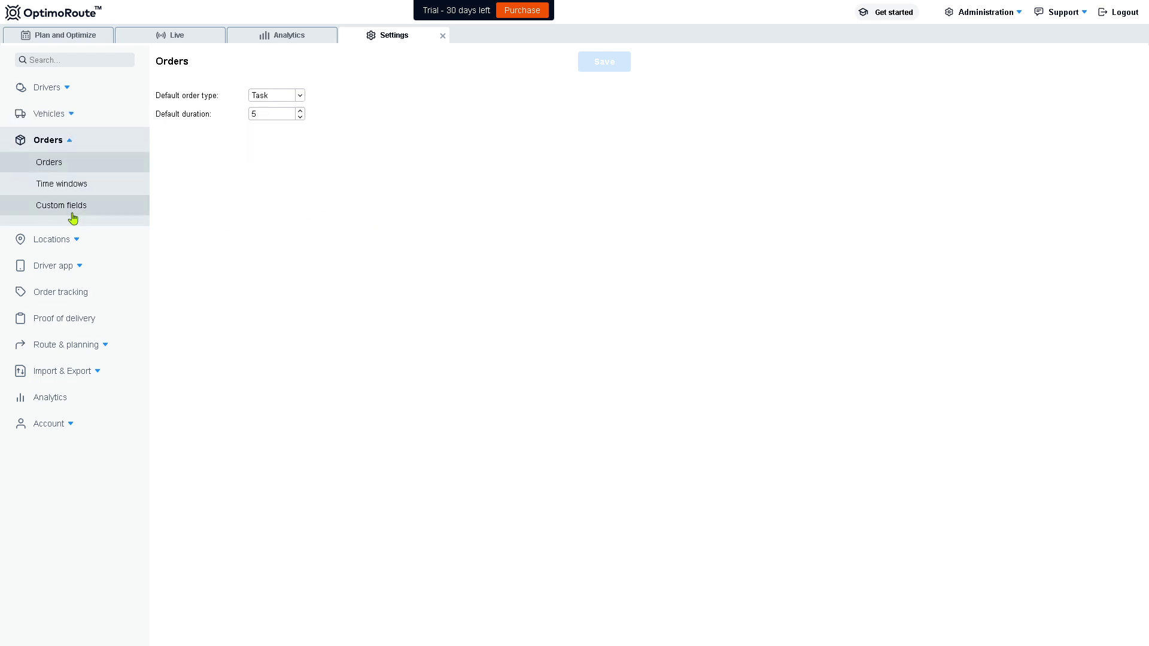
left_click(99, 185)
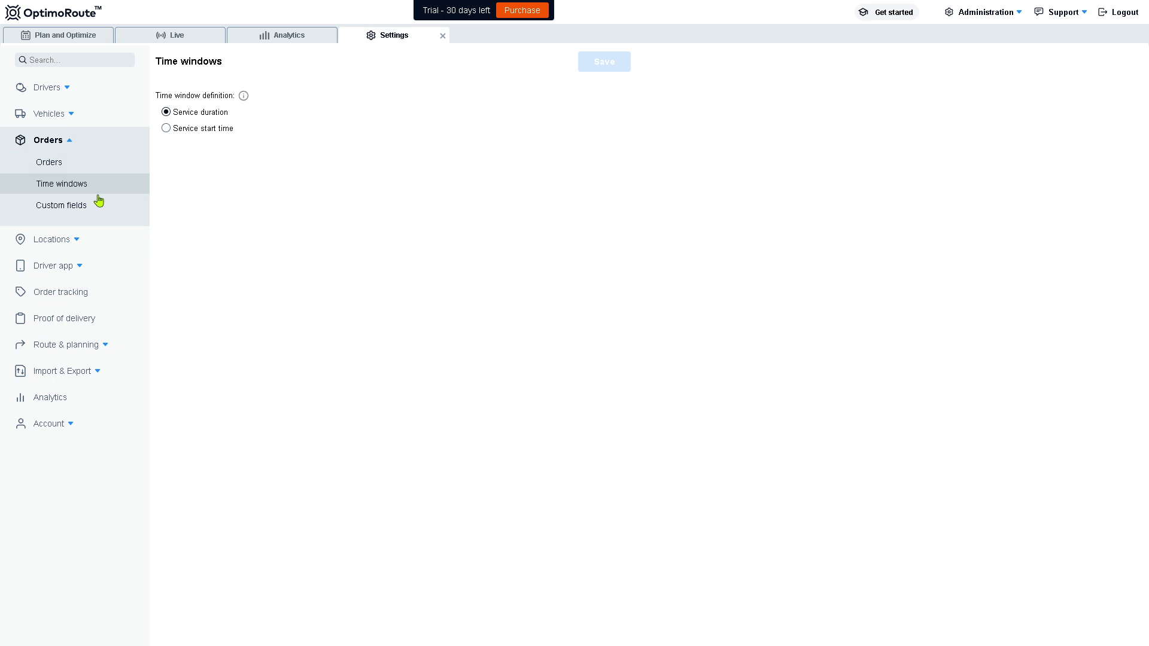
left_click(99, 204)
left_click(82, 240)
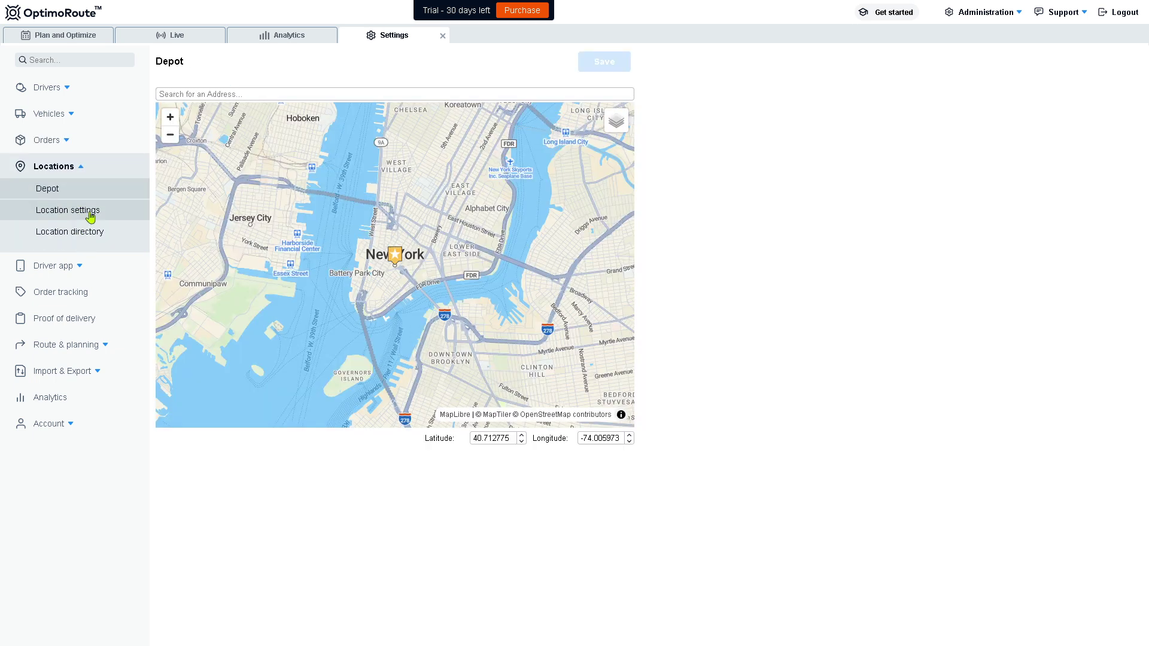
left_click(91, 213)
left_click(91, 235)
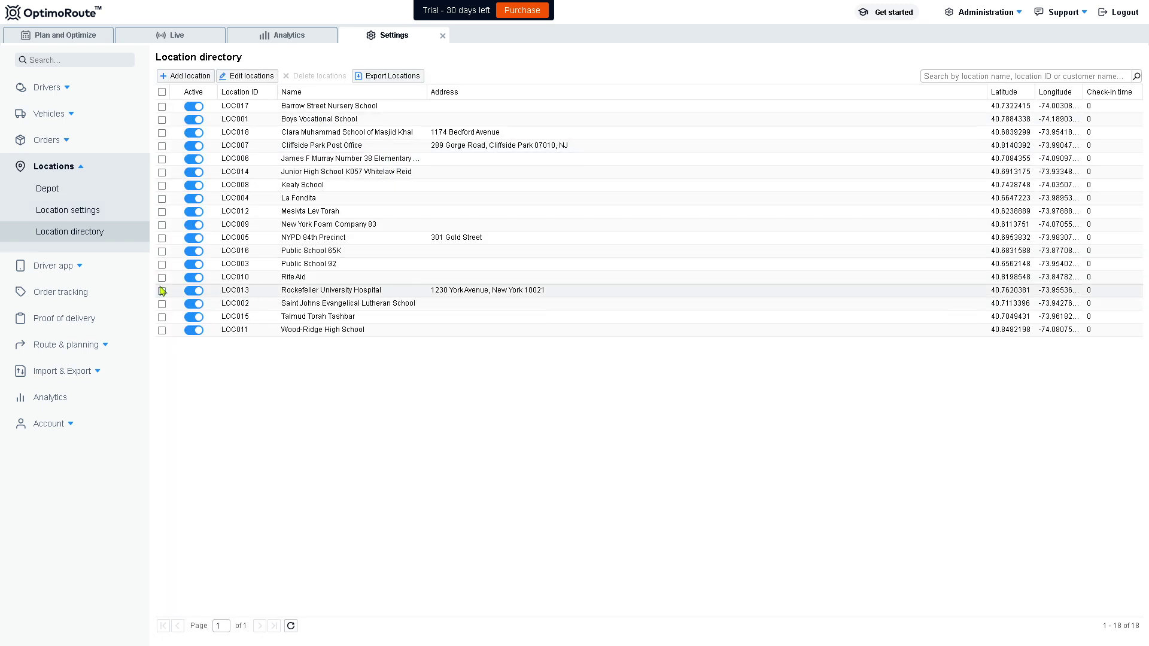
Select Driver 001 under Activation & status and generate its driver-app activation key
left_click(86, 268)
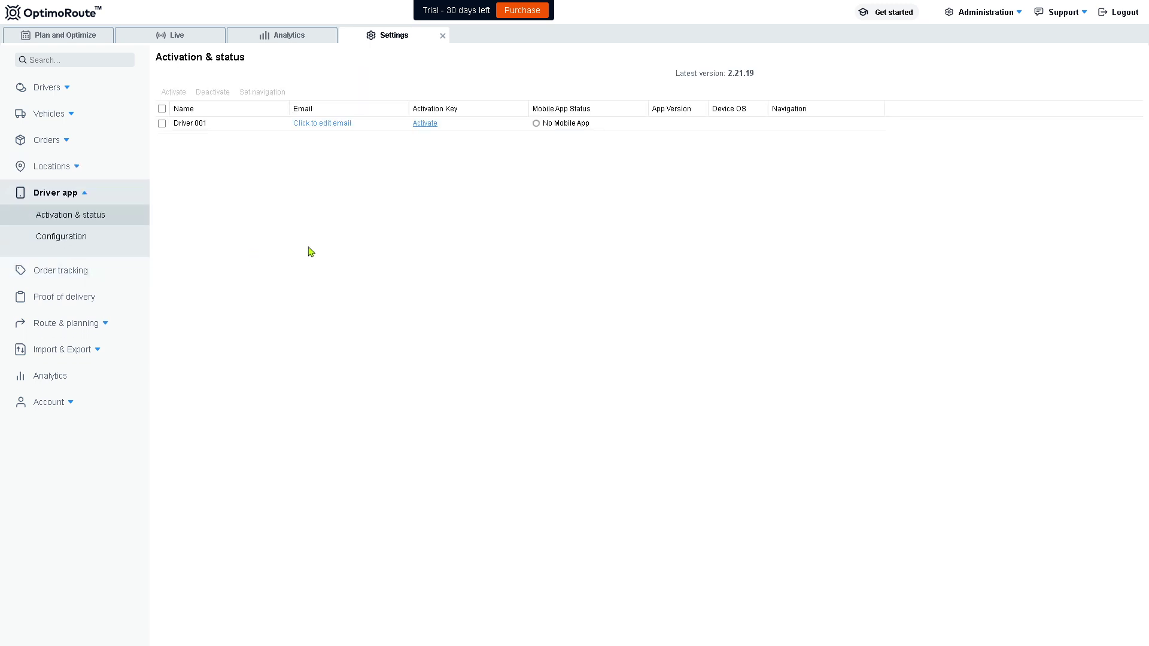
left_click(537, 125)
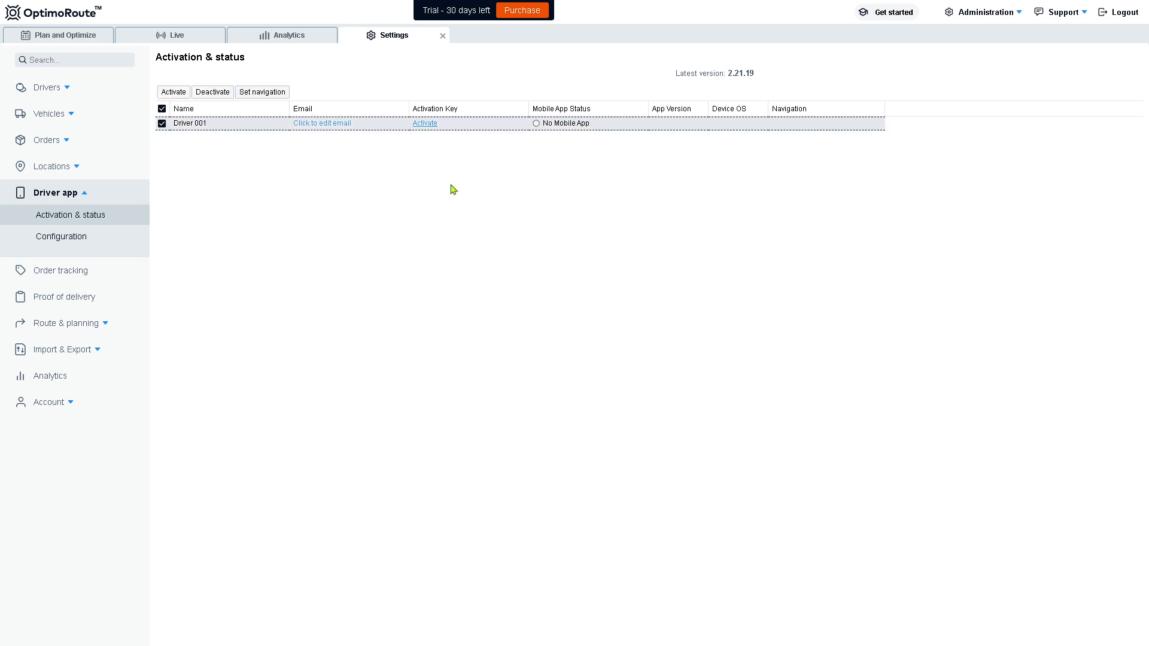
left_click(426, 124)
Tick Order tracking enabled, save the settings and acknowledge the saved confirmation
left_click(52, 271)
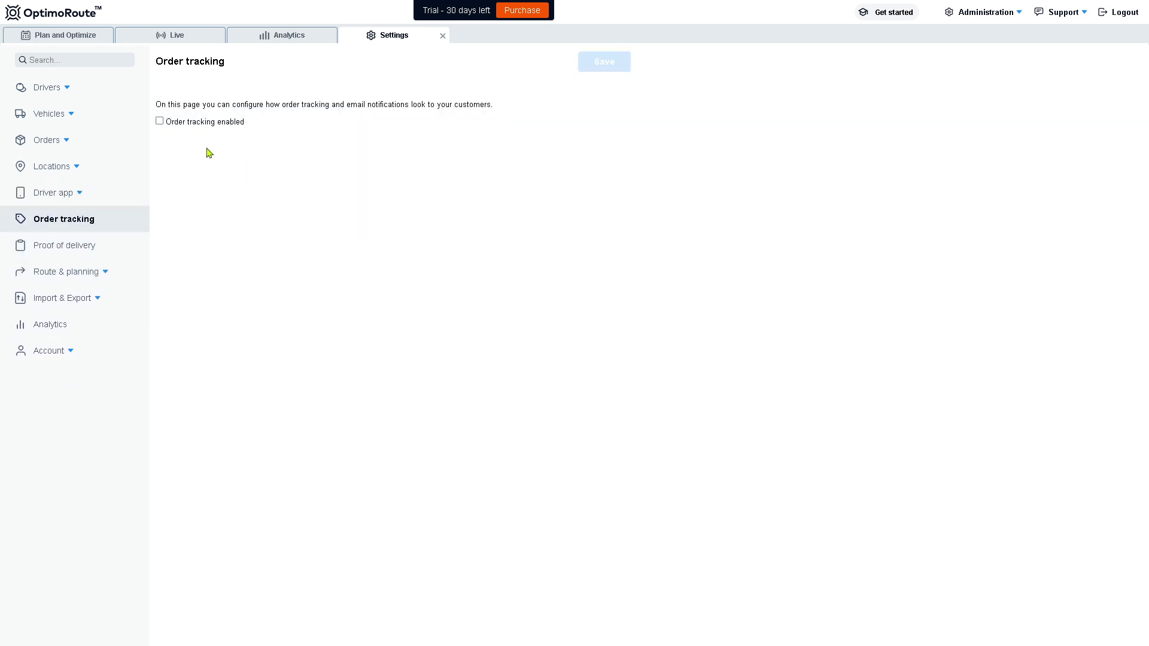
left_click(159, 121)
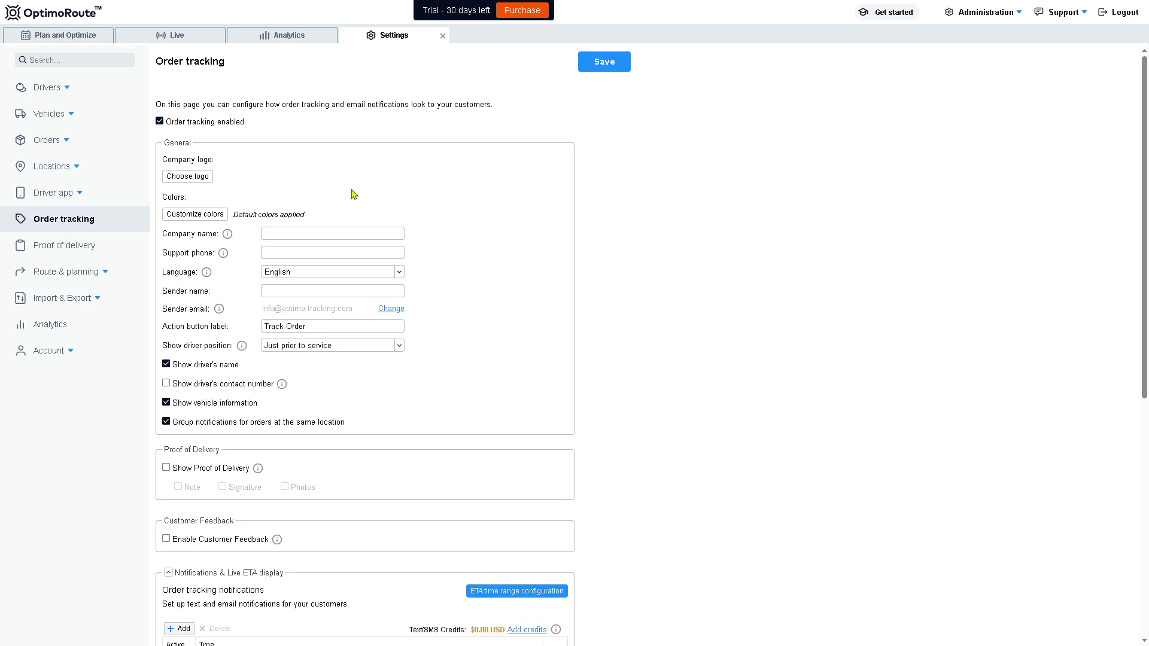
left_click(322, 237)
left_click(605, 67)
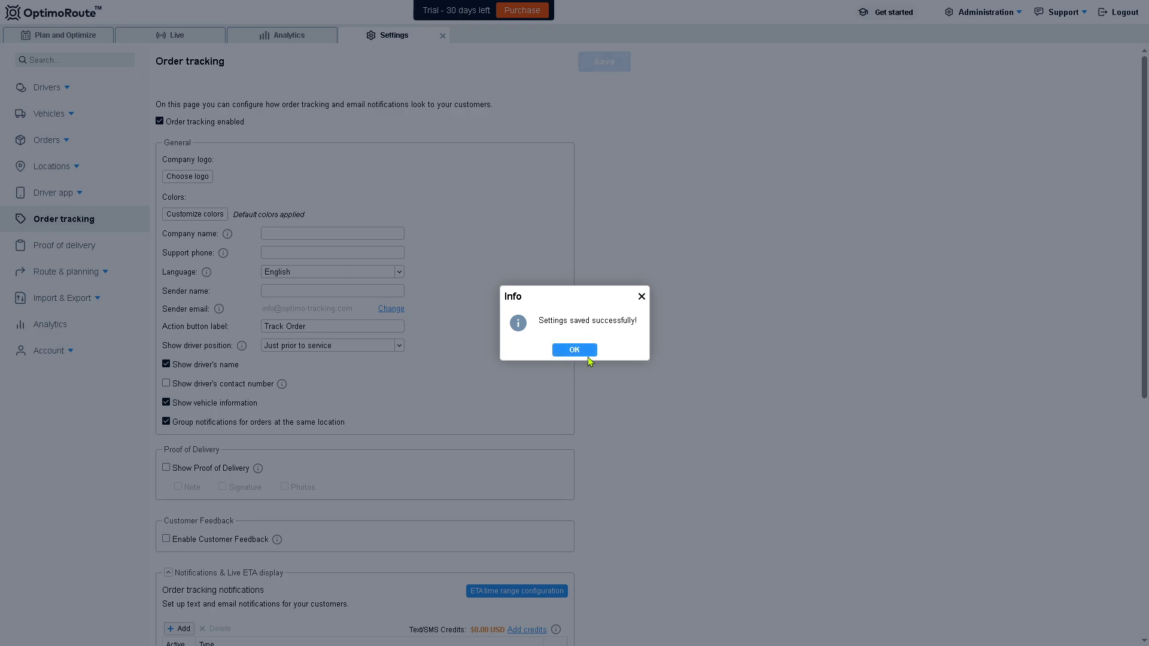
left_click(583, 353)
left_click(72, 255)
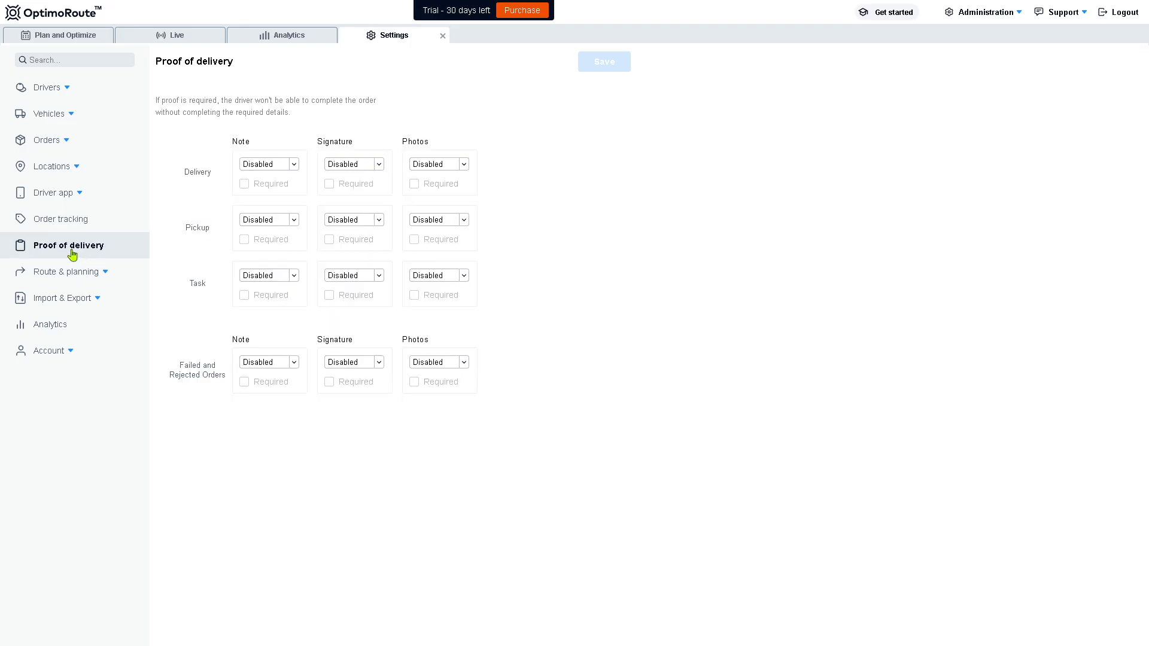
Set the Default routing profile's vehicle type to Commercial Truck and save it
left_click(108, 275)
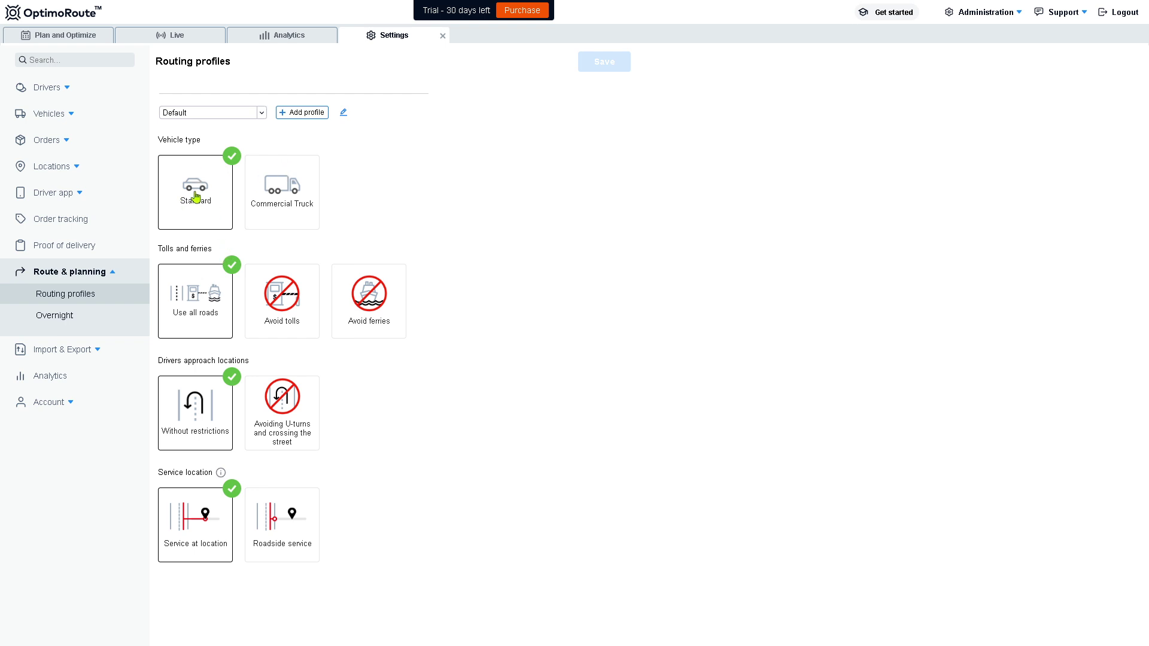
left_click(277, 191)
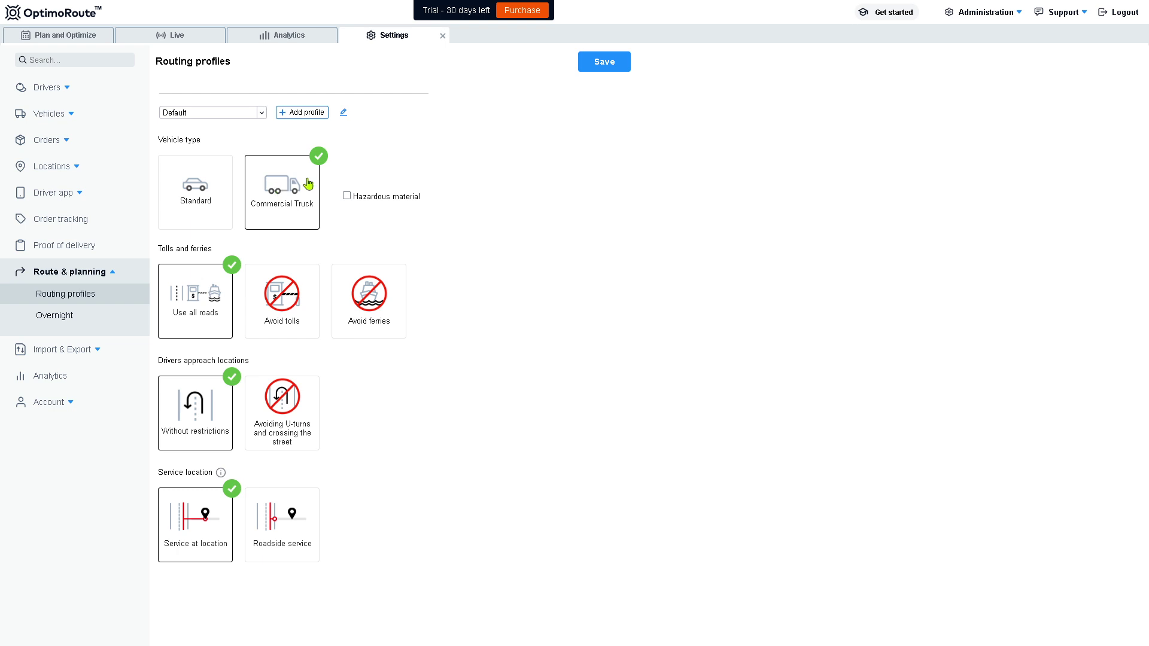
left_click(610, 65)
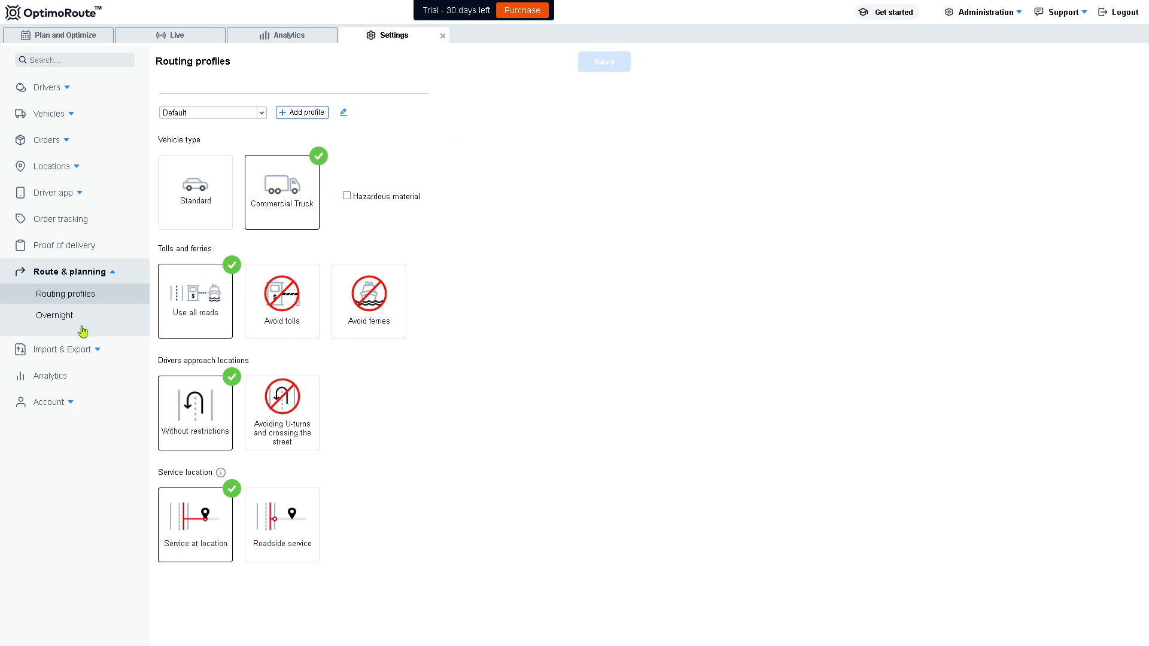
left_click(102, 352)
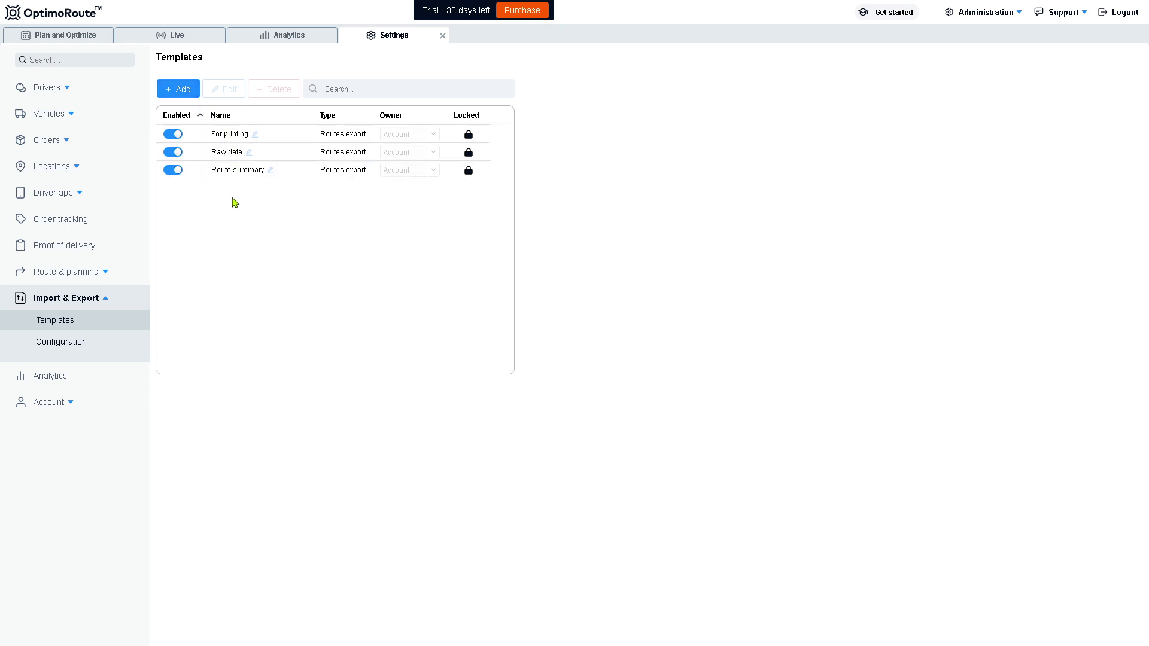
Create the export template 'how to use optimoroute', keeping the current table columns
left_click(178, 89)
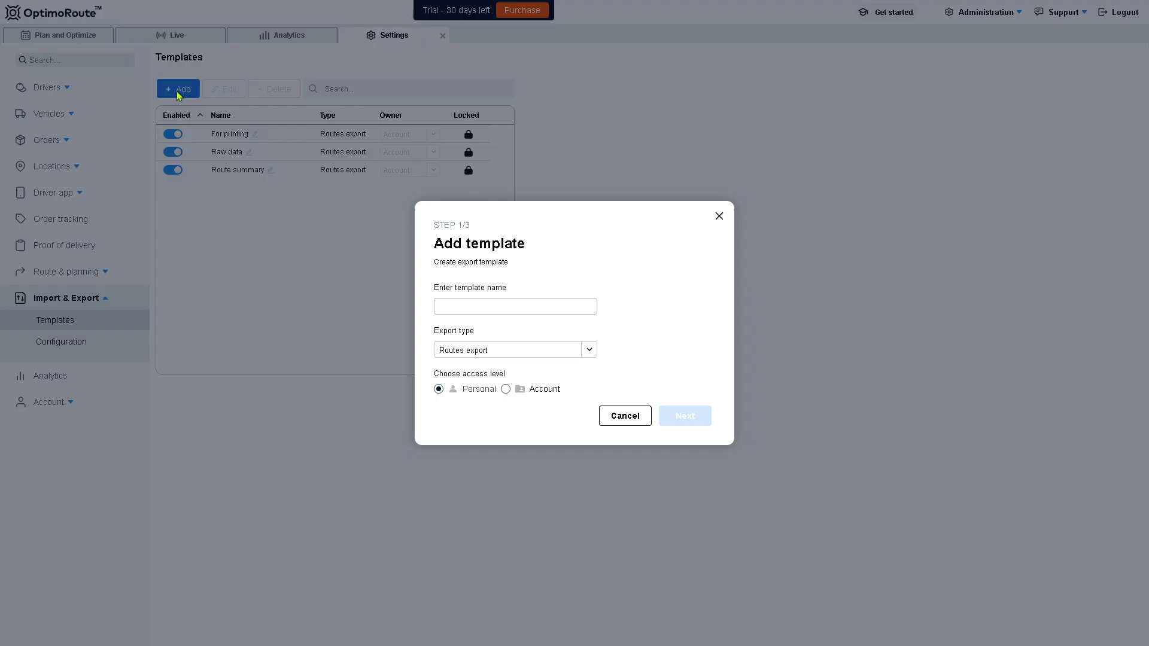
left_click(477, 305)
type("how to use optimoroute")
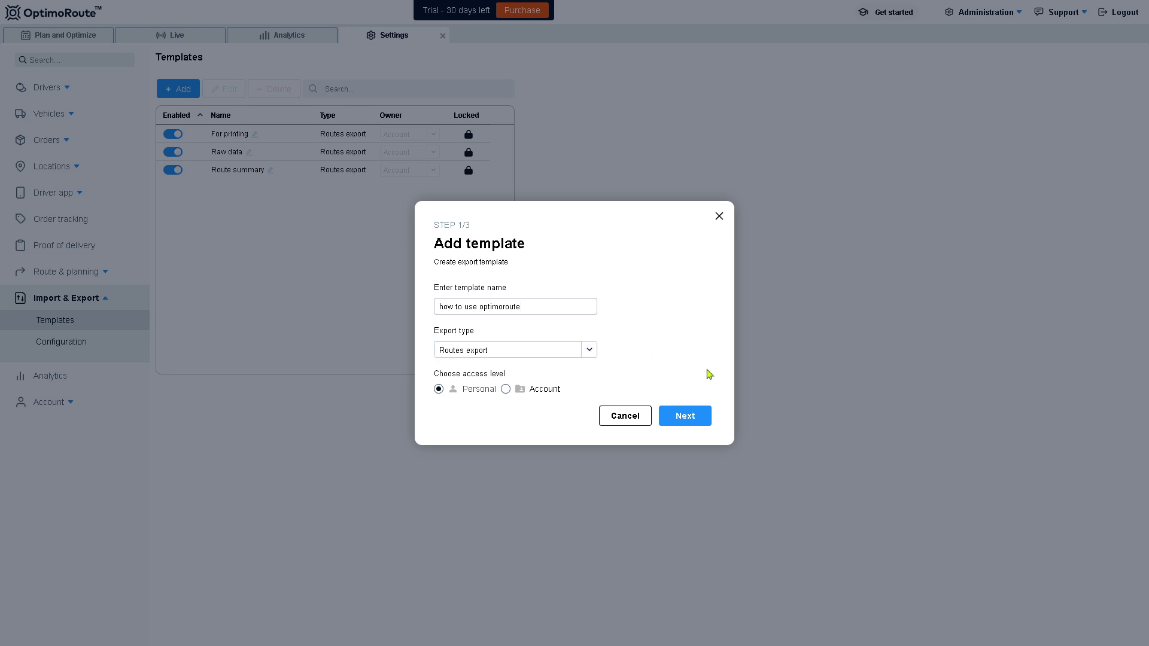
left_click(701, 420)
left_click(703, 398)
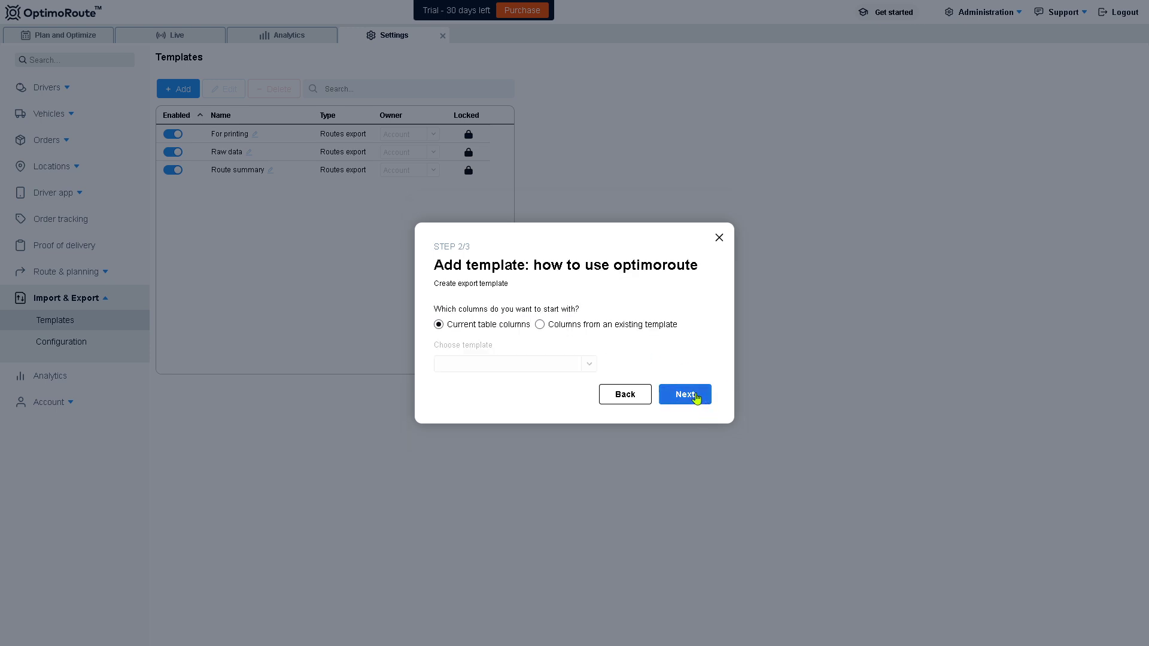
left_click(723, 492)
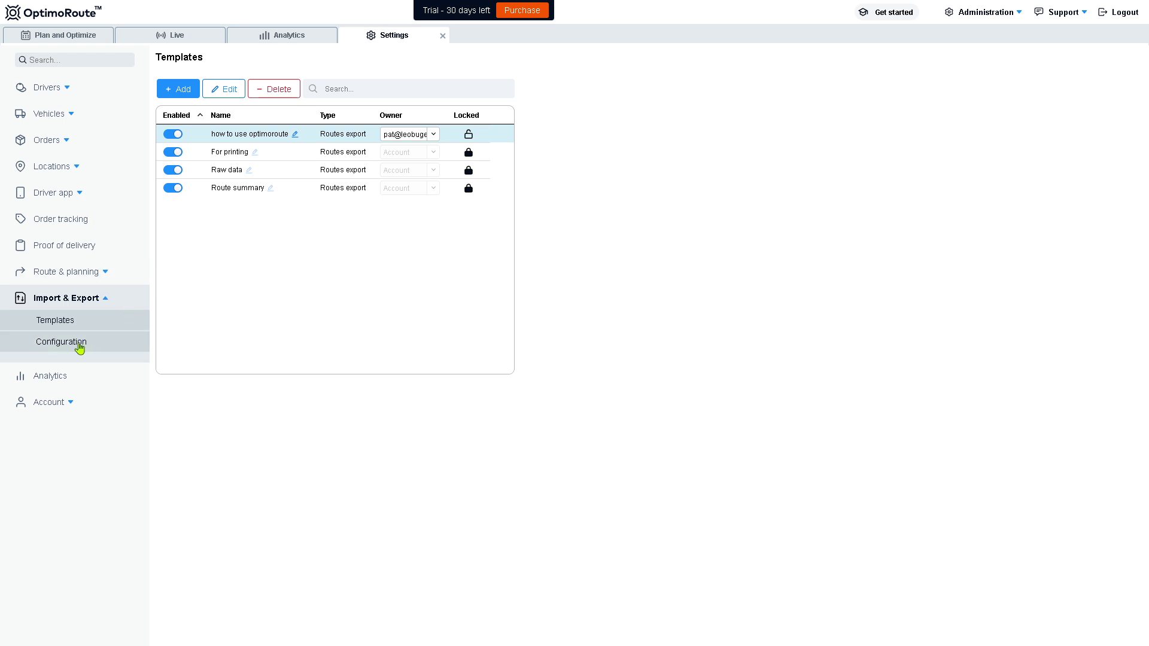
left_click(63, 383)
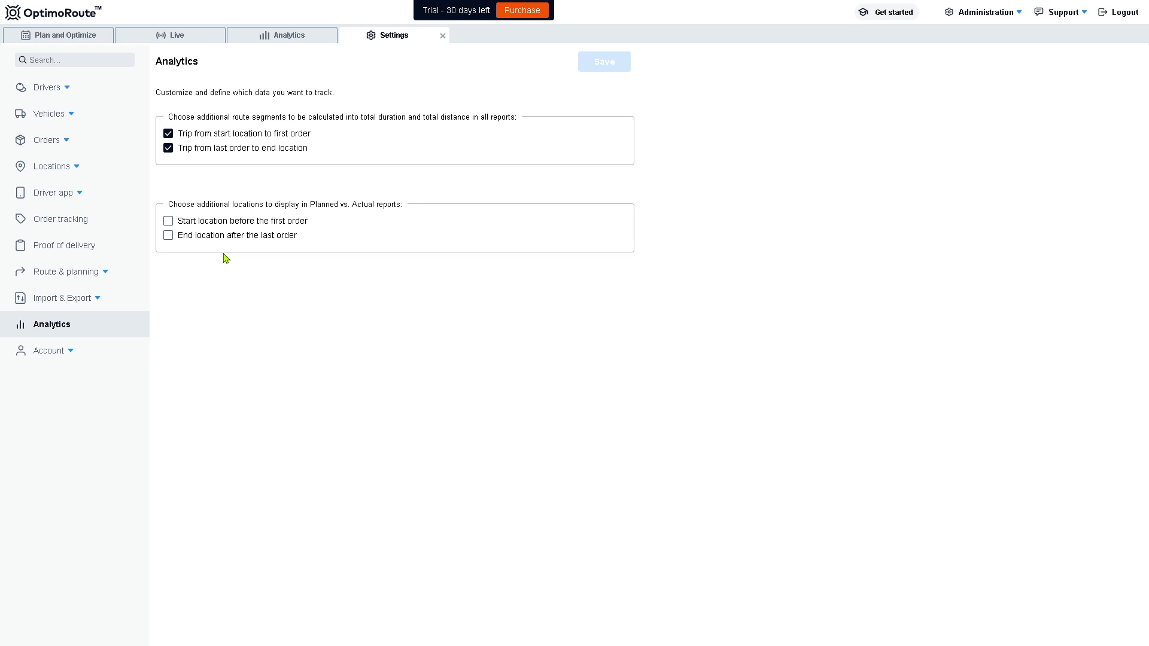
Tick Start location before the first order for Planned vs. Actual reports and save
left_click(168, 221)
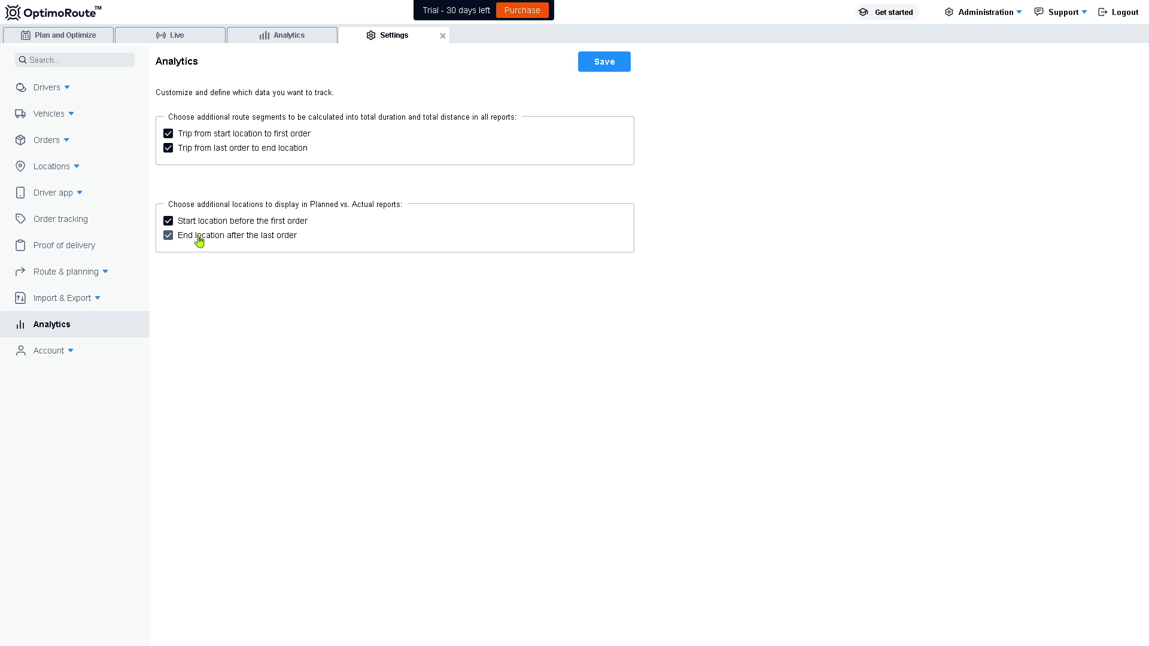
left_click(611, 66)
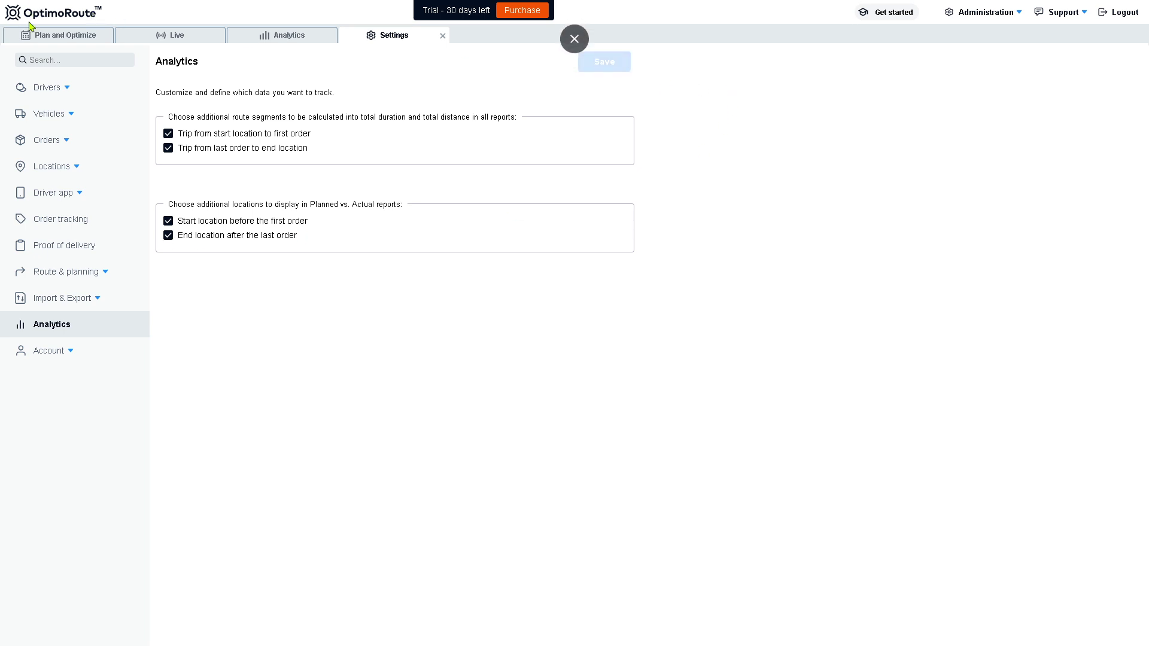
Return to the Plan and Optimize map, pan east over Long Island, and open Interactive guides
left_click(41, 37)
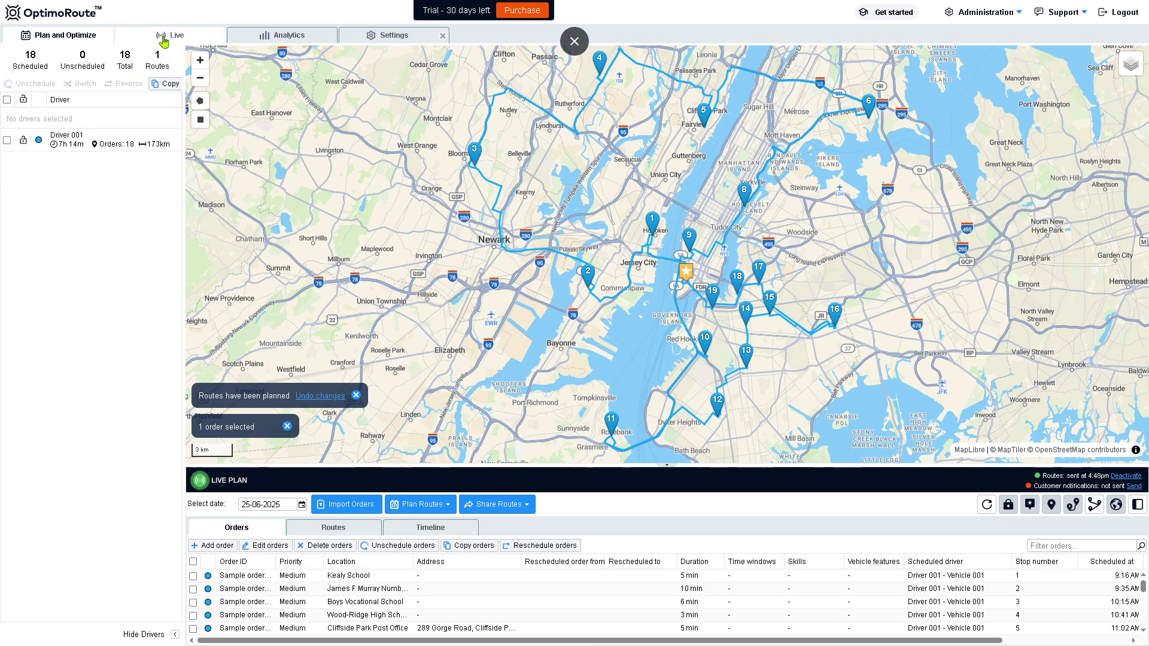
left_click_drag(716, 252, 647, 256)
left_click_drag(778, 266, 709, 264)
left_click_drag(874, 276, 840, 252)
left_click_drag(404, 419, 408, 364)
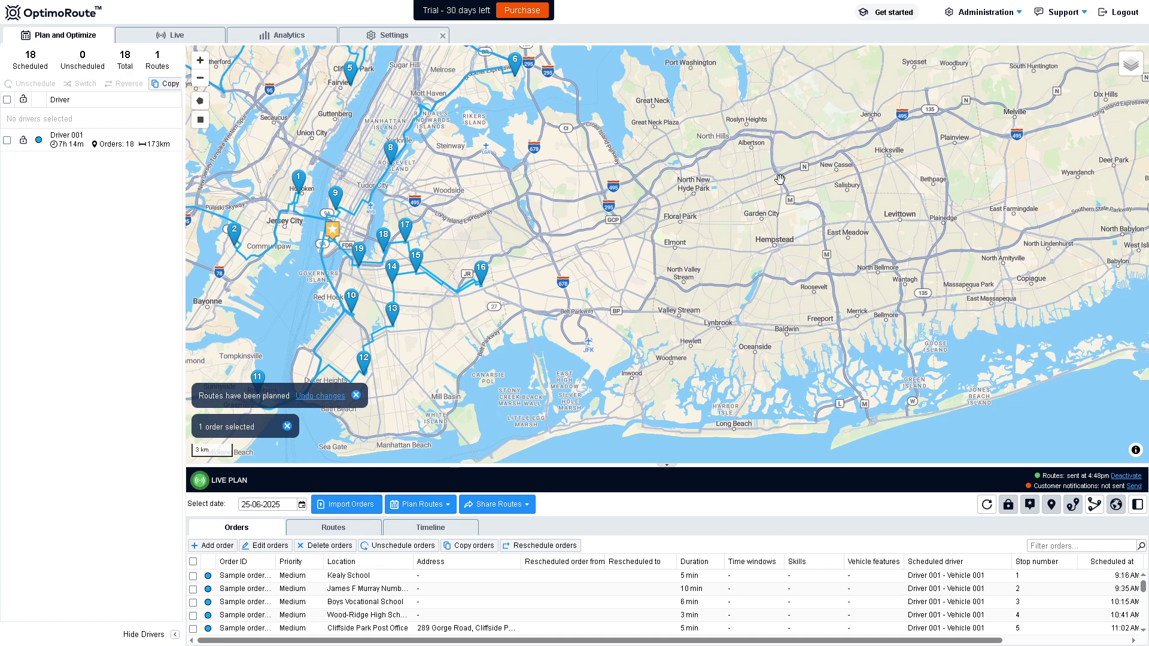
left_click(897, 17)
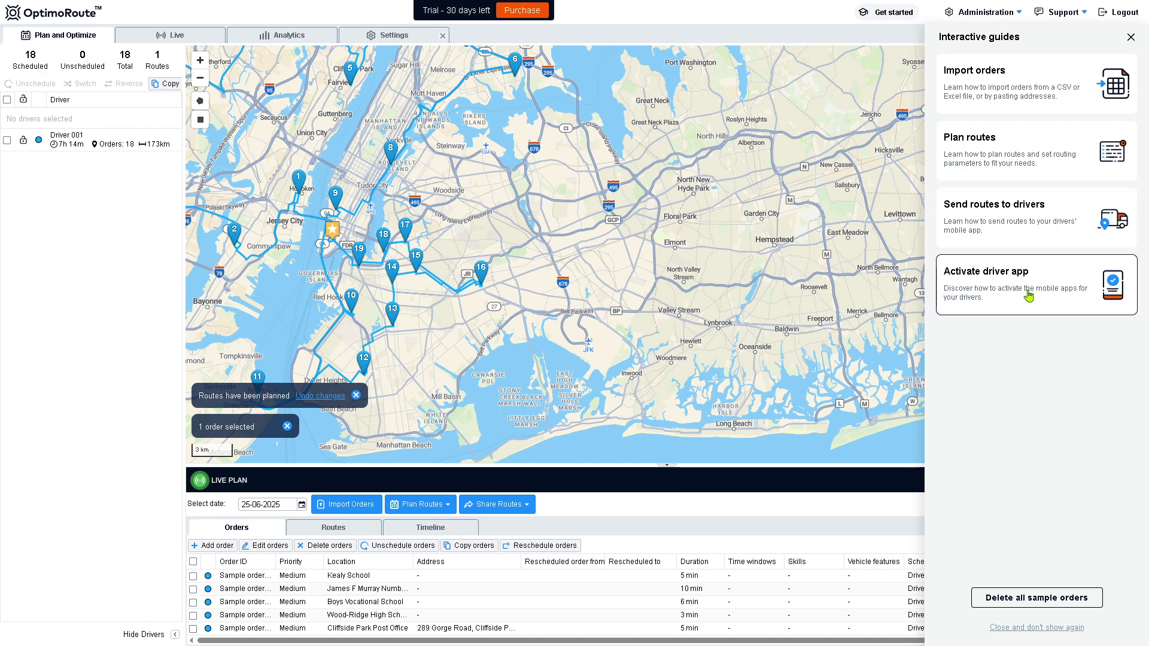
Start the Activate driver app guide and dismiss the all-drivers-already-activated warning
left_click(1029, 296)
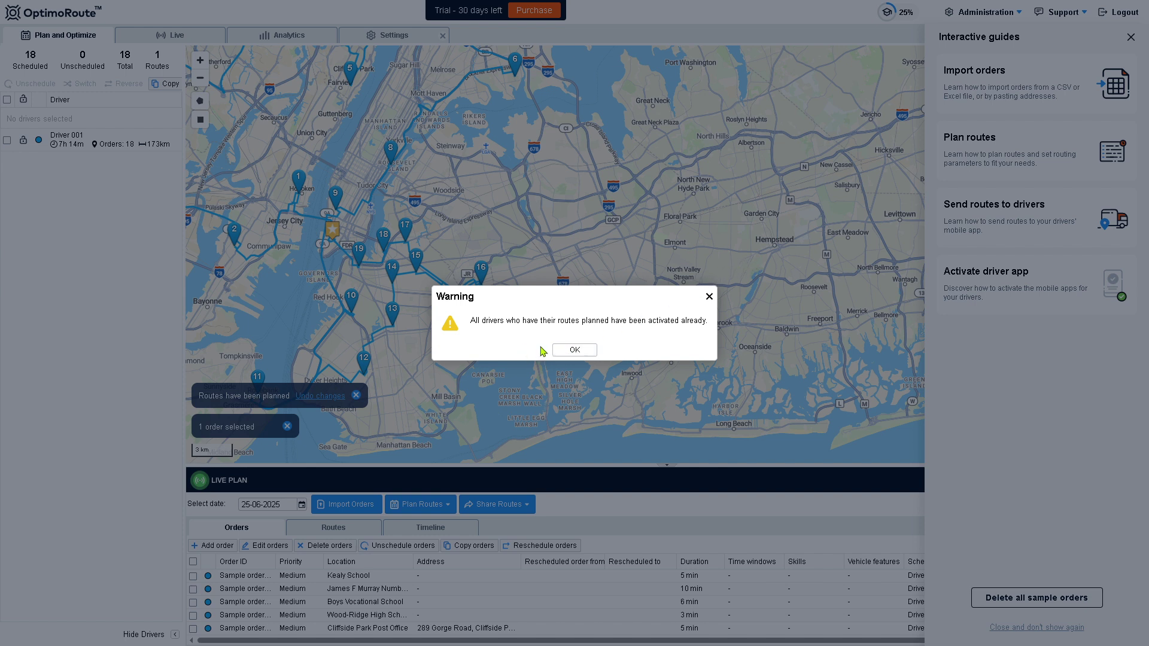
left_click(576, 351)
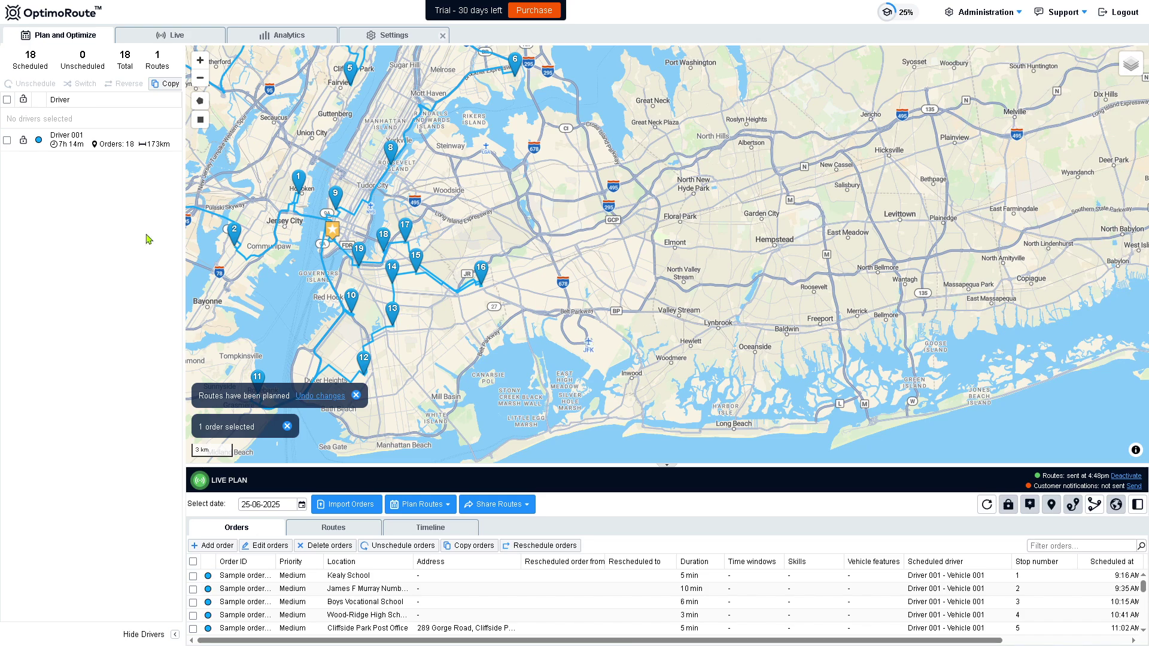